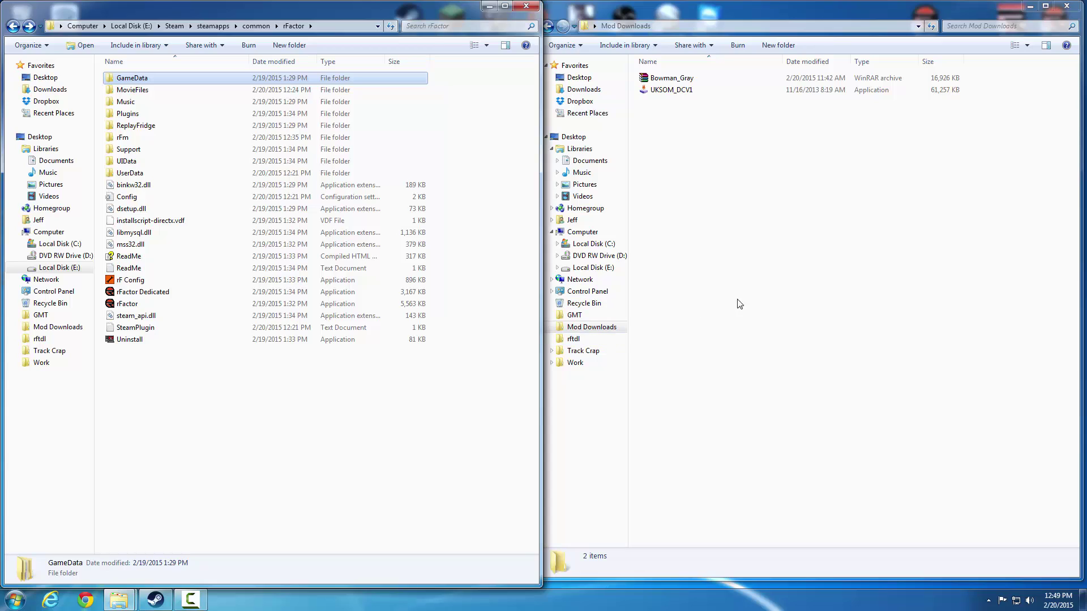
Step: Bring the Mod Downloads window forward beside the rFactor folder and select UKSOM_DCV1
left_click(752, 297)
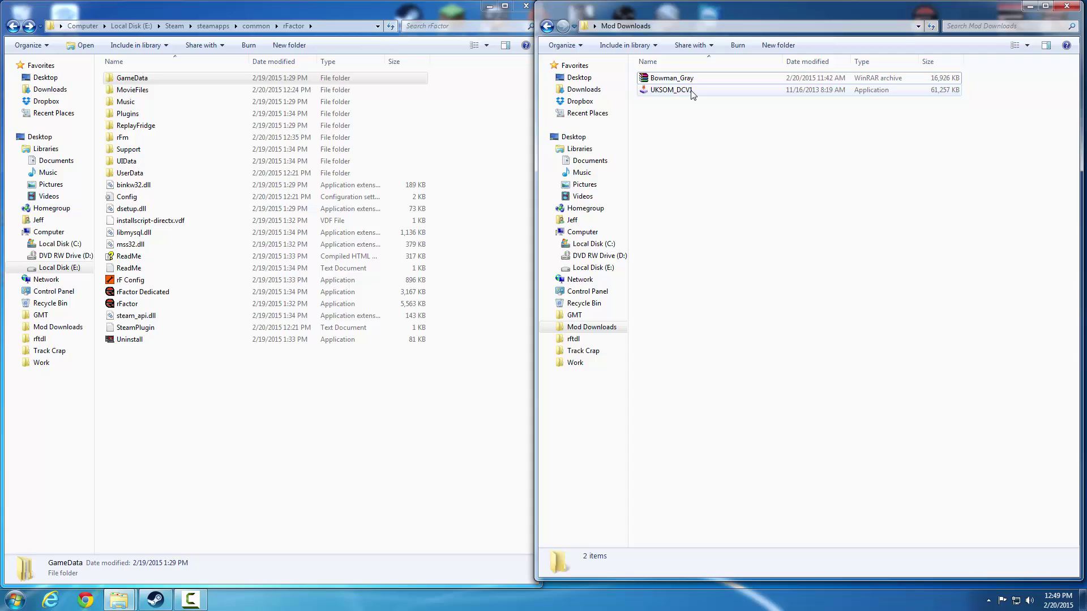
mouse_move(690, 94)
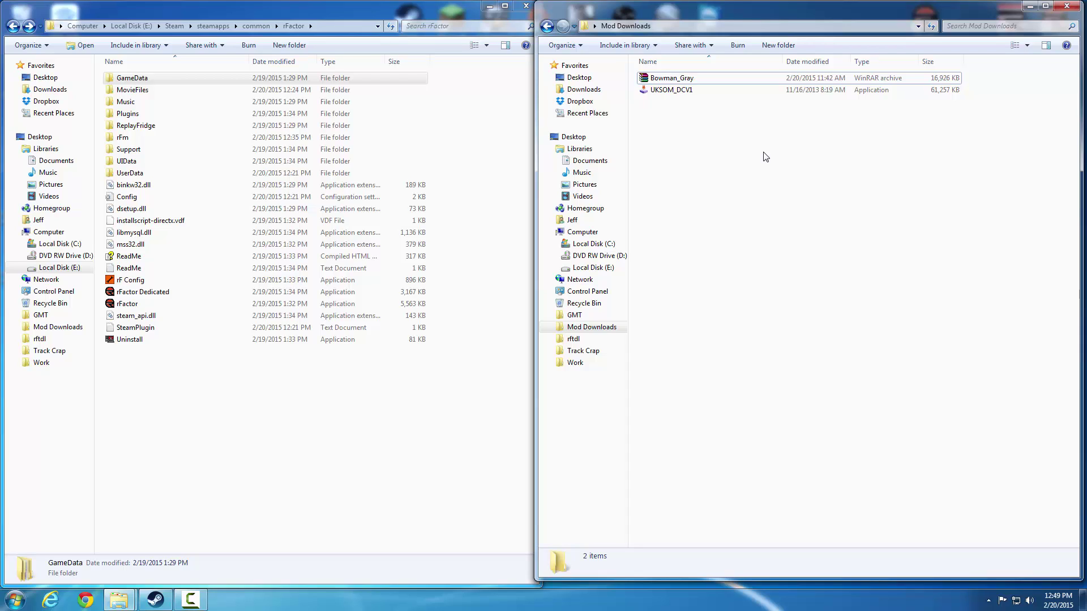
left_click(685, 91)
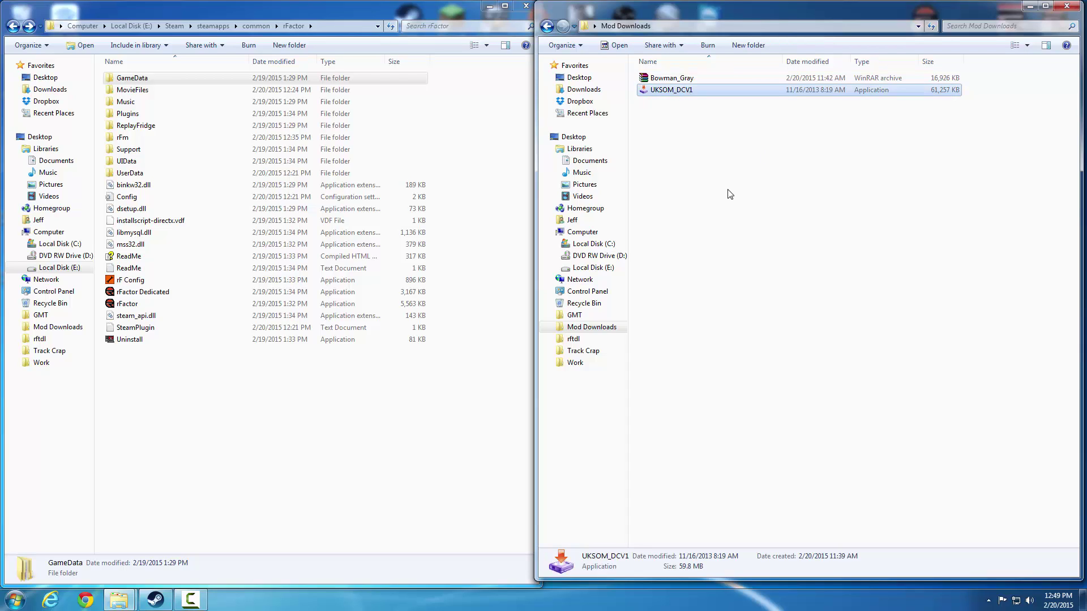
Step: Open Bowman_Gray.rar in WinRAR and position its window on the right
left_click(678, 83)
double_click(678, 83)
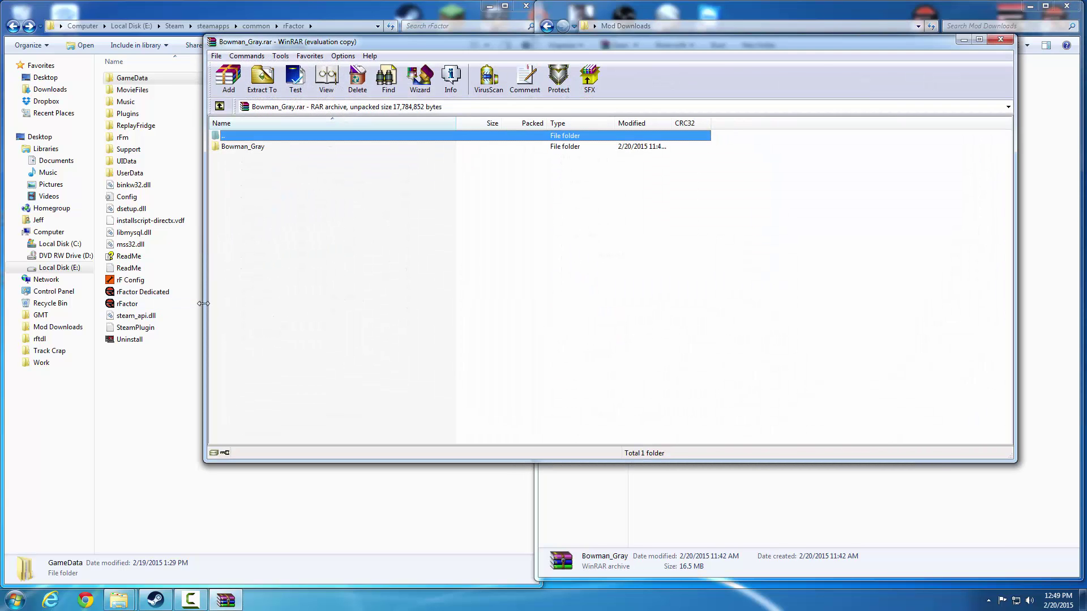
left_click_drag(203, 308, 557, 300)
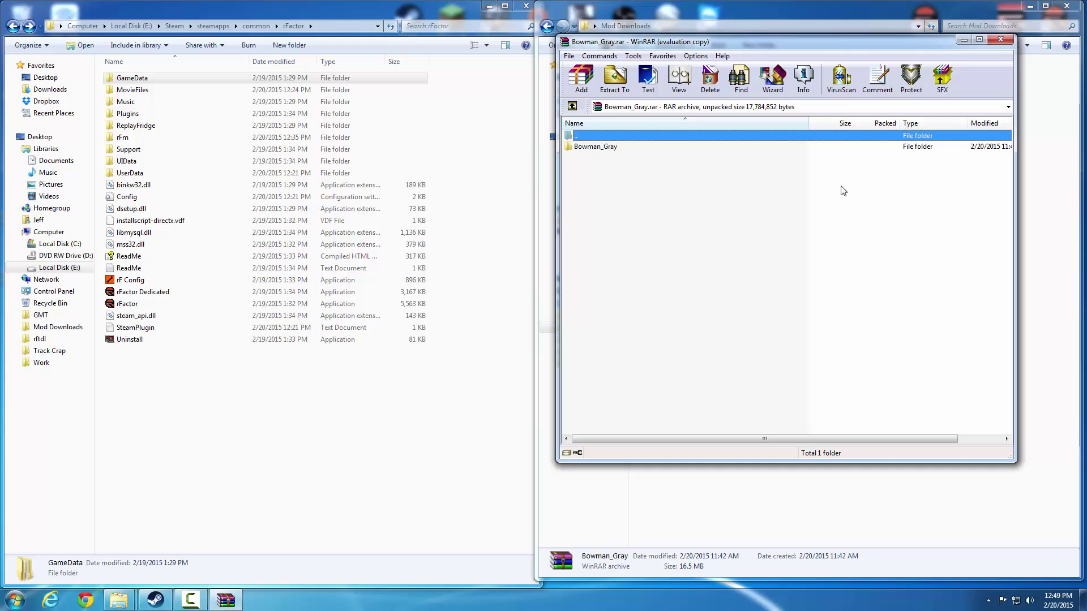
left_click_drag(836, 50, 853, 55)
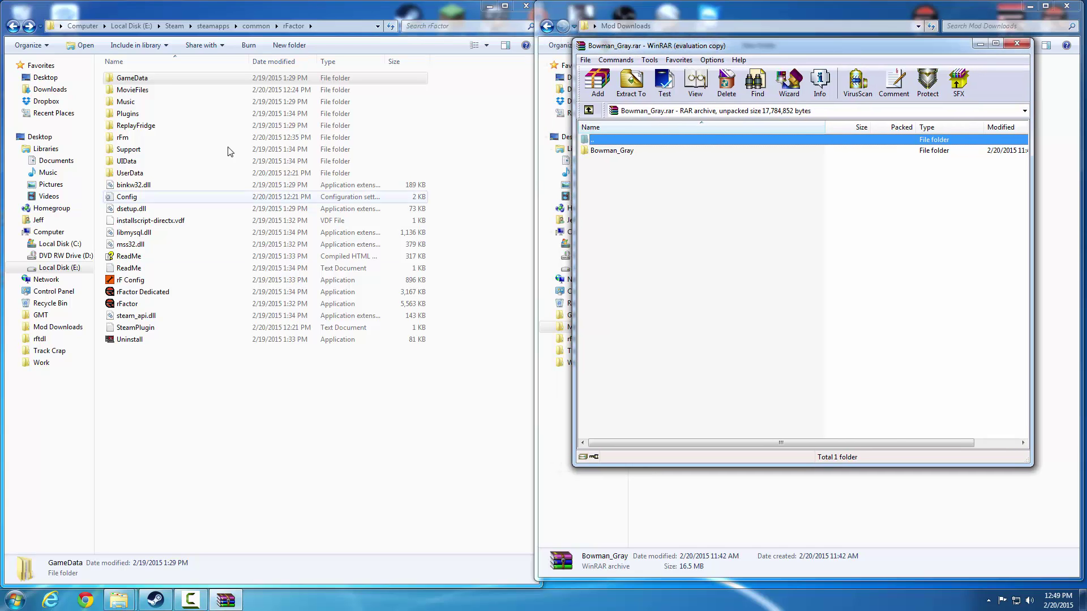
Step: Copy the Bowman_Gray folder from the archive into rFactor's GameData\Locations folder
double_click(132, 78)
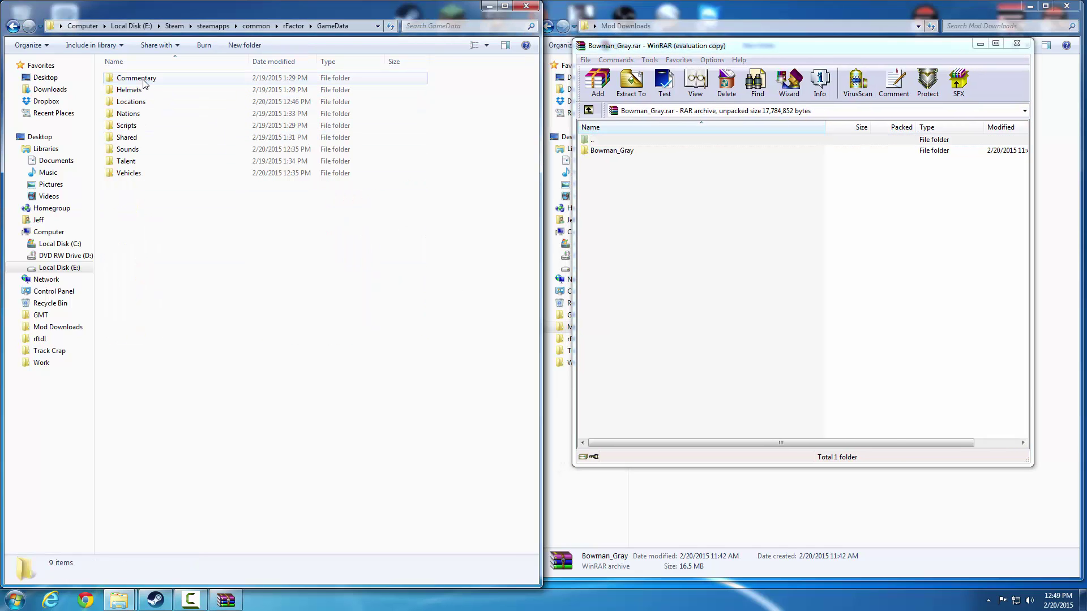
double_click(135, 109)
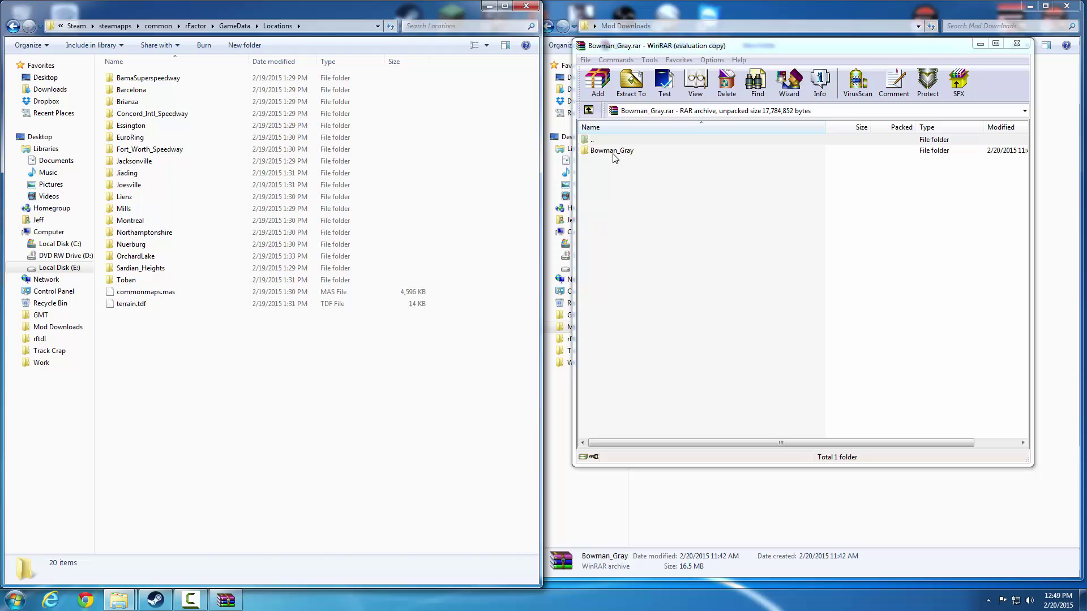
left_click_drag(613, 153, 188, 434)
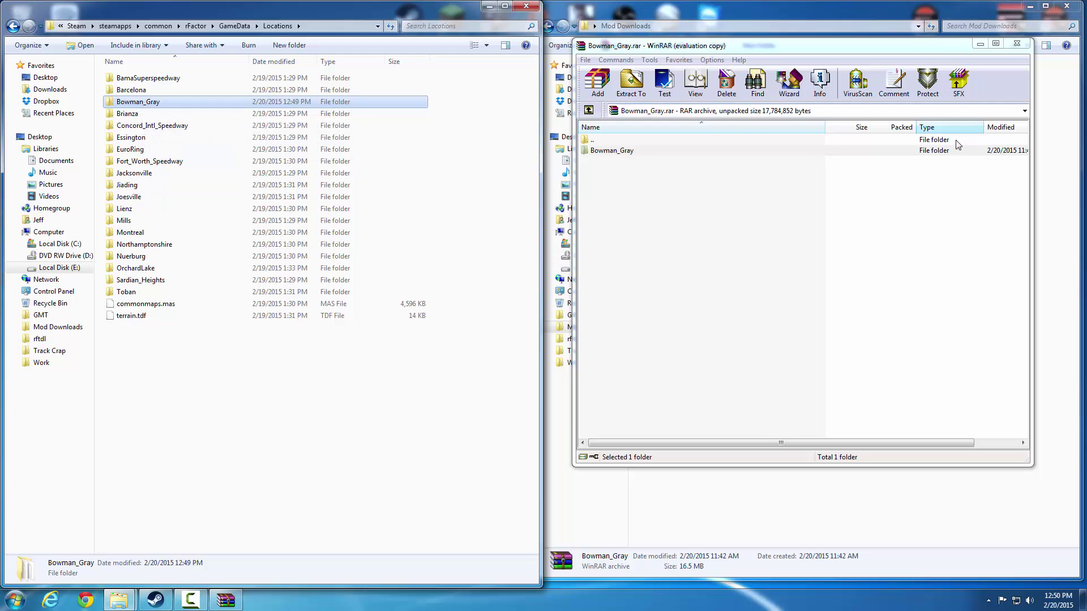
left_click(13, 26)
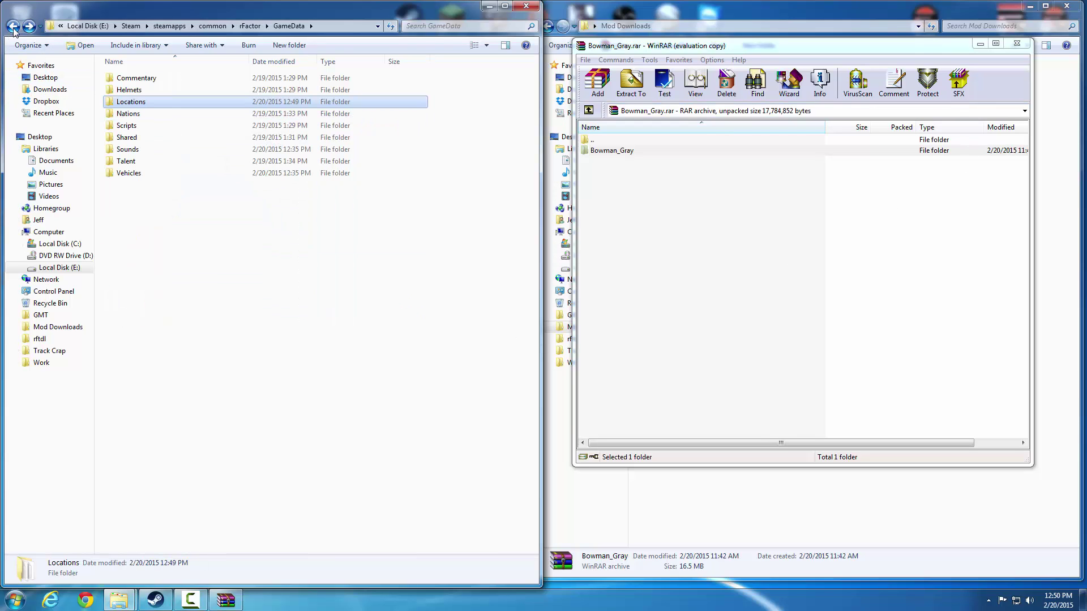
Step: Launch the UKSOM_DCV1 installer and advance past its welcome and information pages
left_click(12, 26)
left_click(826, 10)
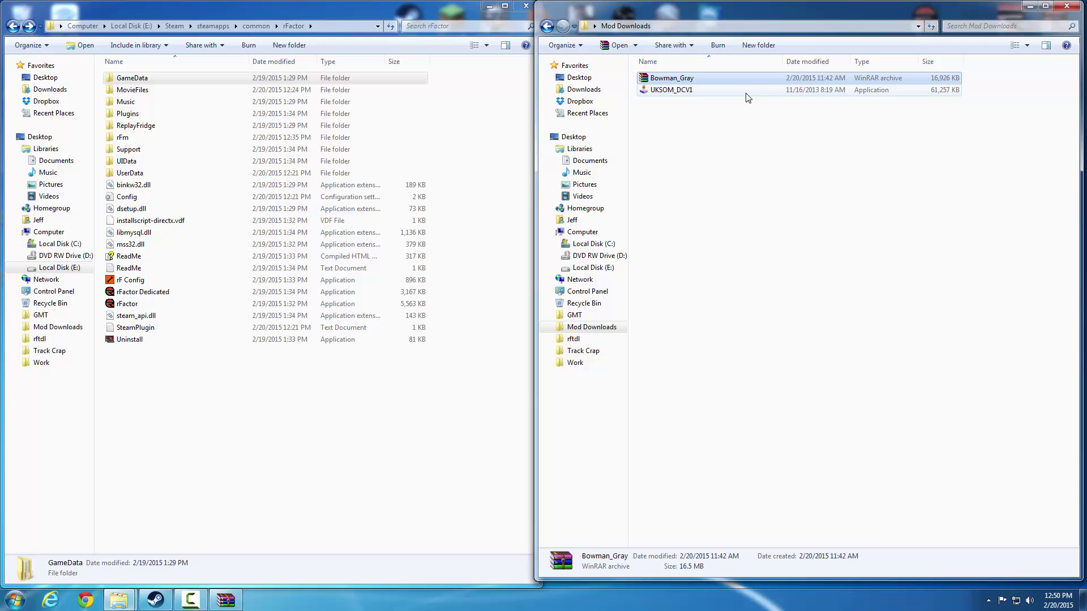
double_click(744, 90)
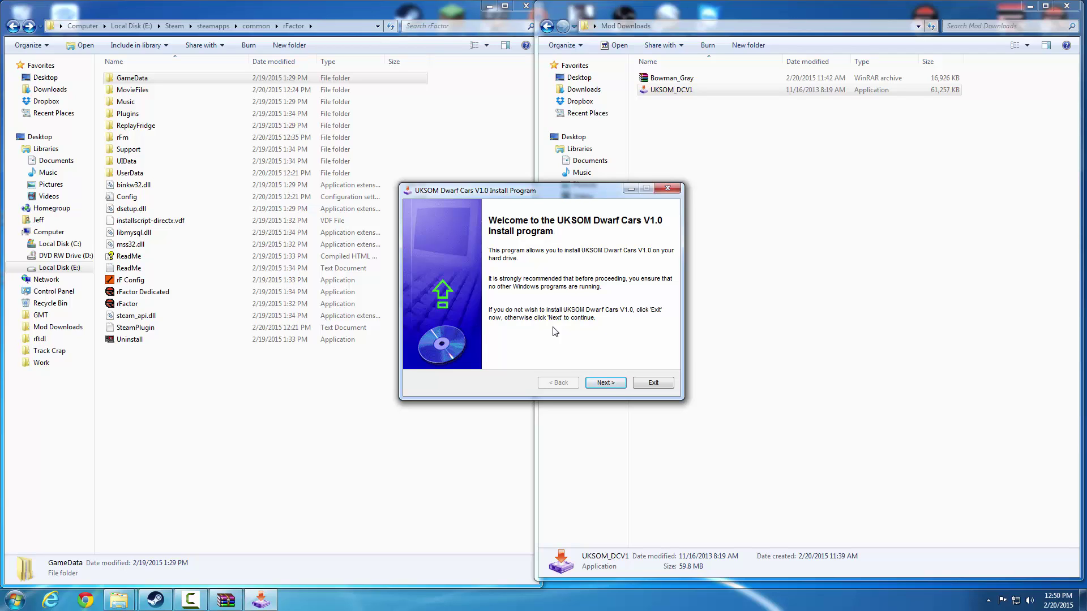
left_click(591, 384)
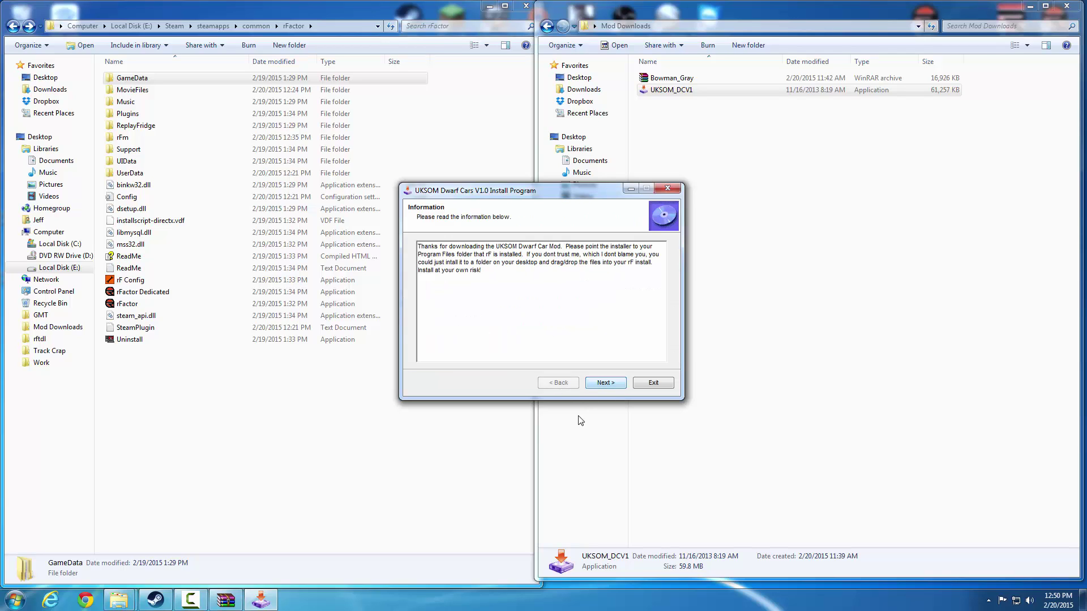
left_click(594, 385)
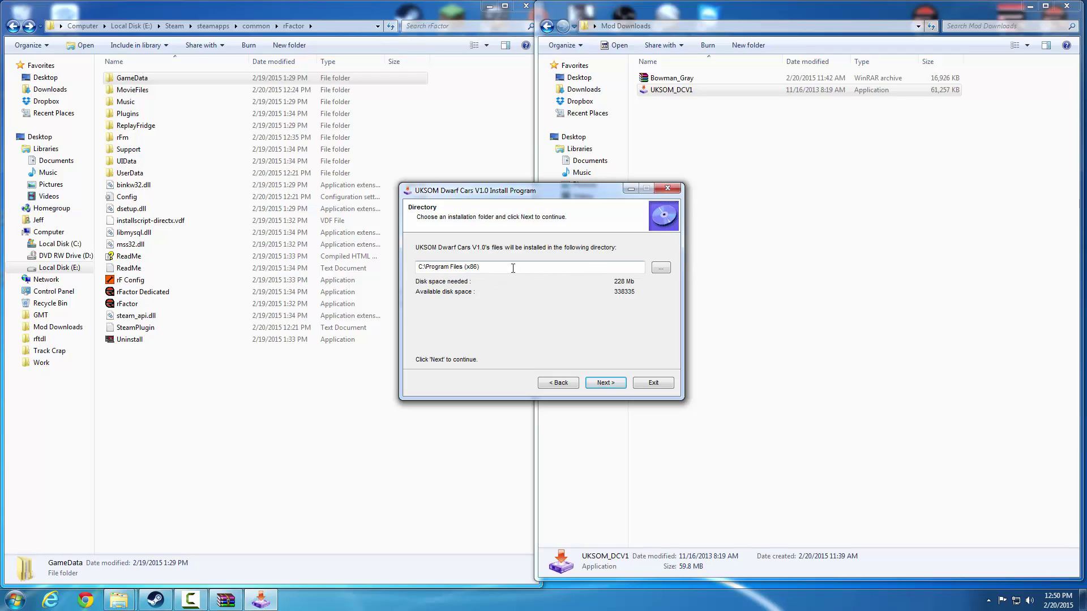
Step: Browse to E:\Steam\steamapps\common and confirm it as the install folder
left_click(658, 268)
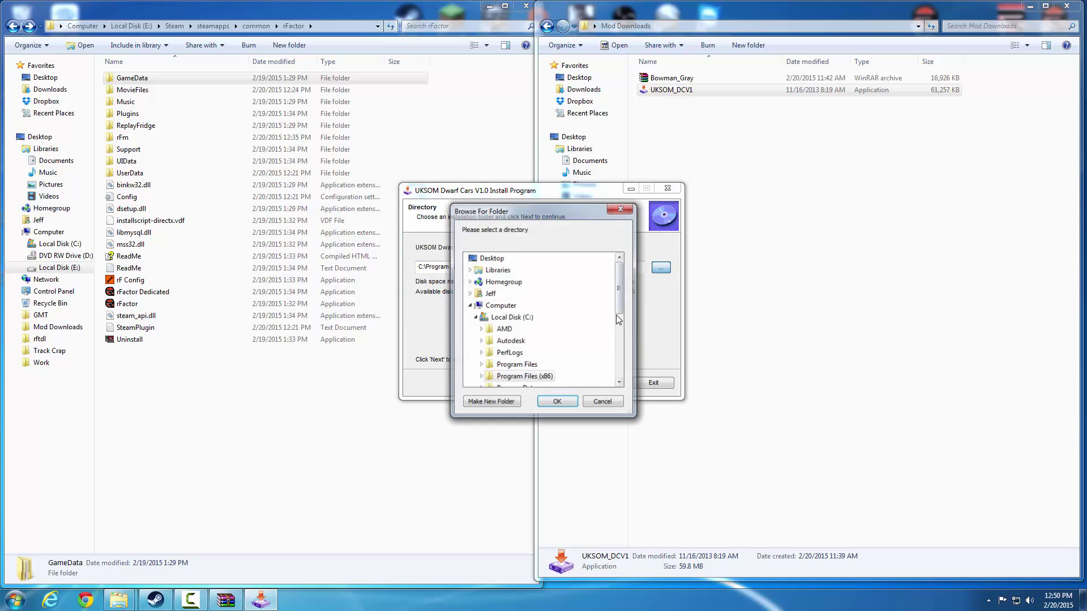
left_click_drag(619, 287, 600, 343)
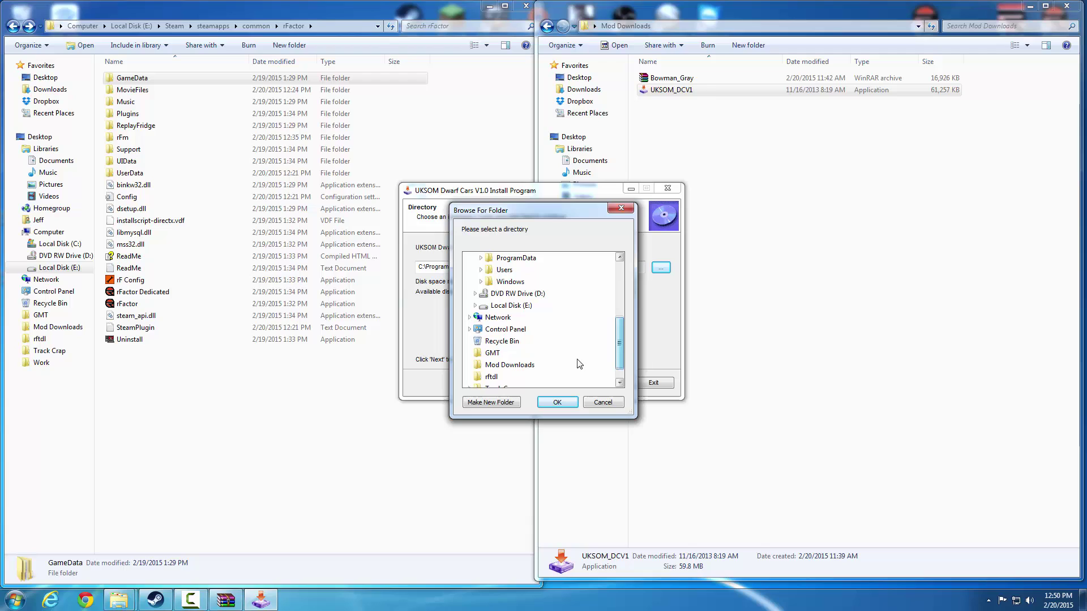
left_click(476, 305)
scroll(478, 319, "up", 3)
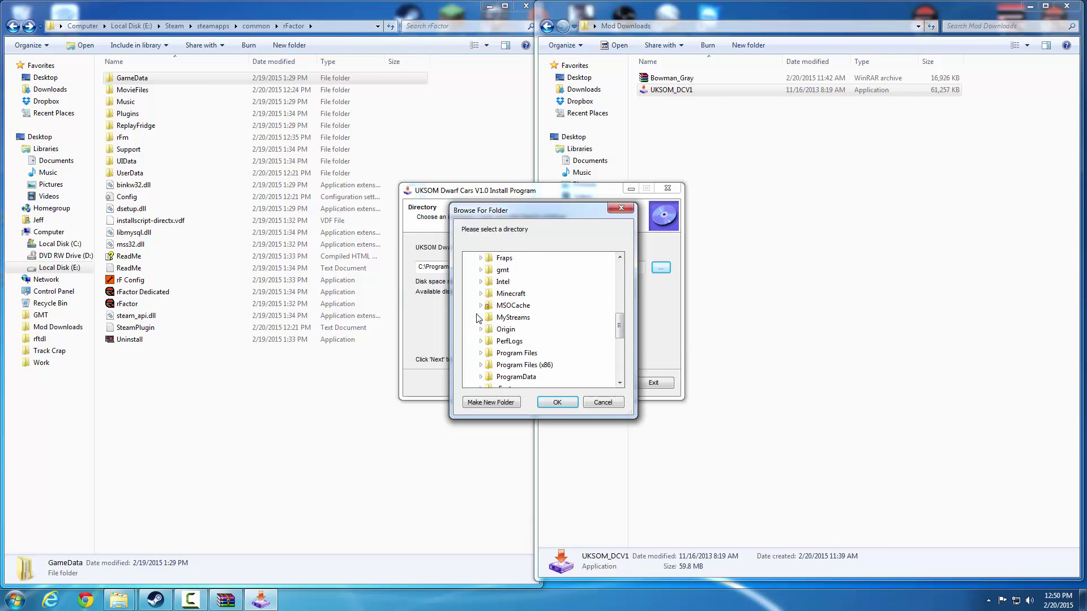
scroll(477, 318, "down", 4)
left_click(480, 305)
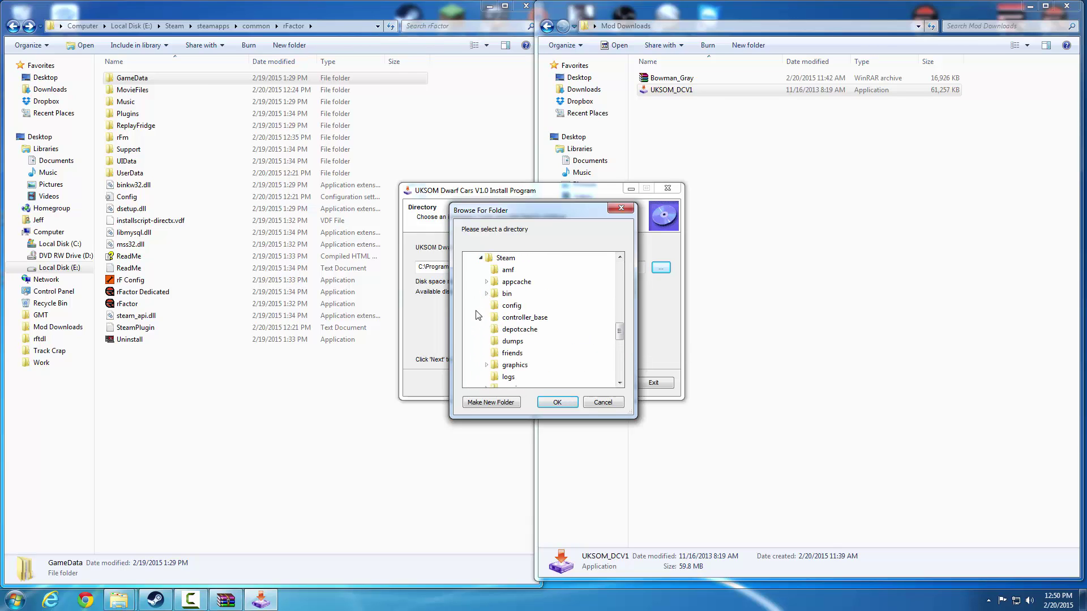
scroll(474, 289, "down", 3)
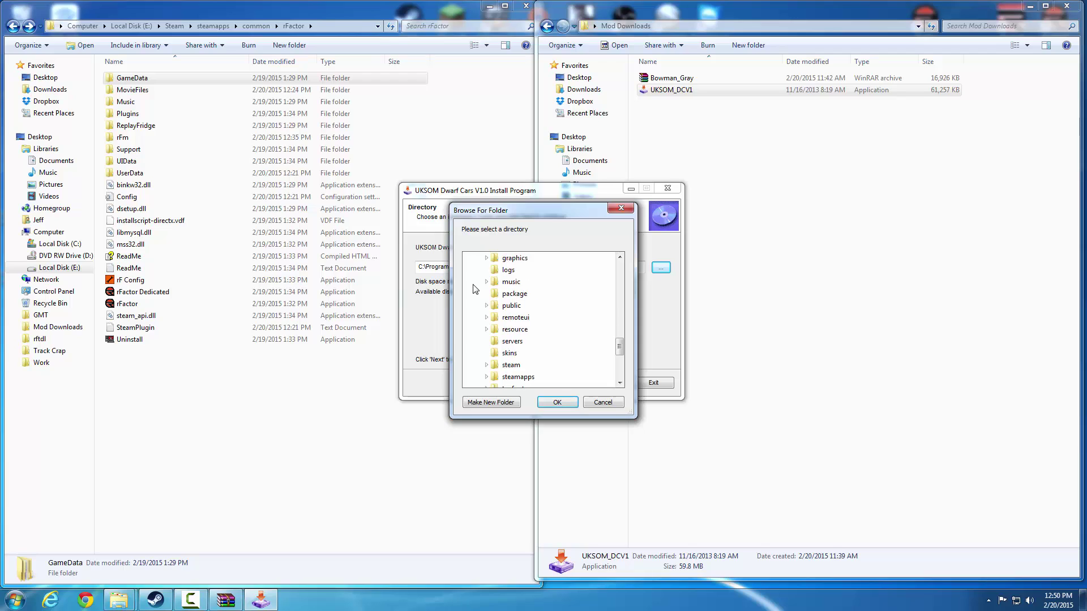
scroll(474, 290, "down", 2)
left_click(485, 306)
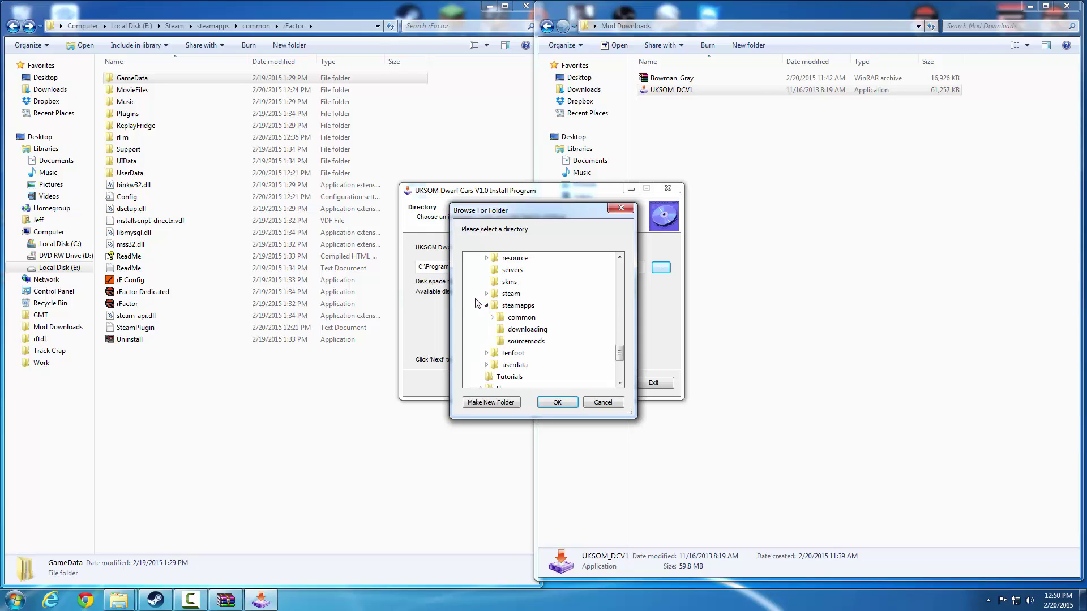
double_click(521, 317)
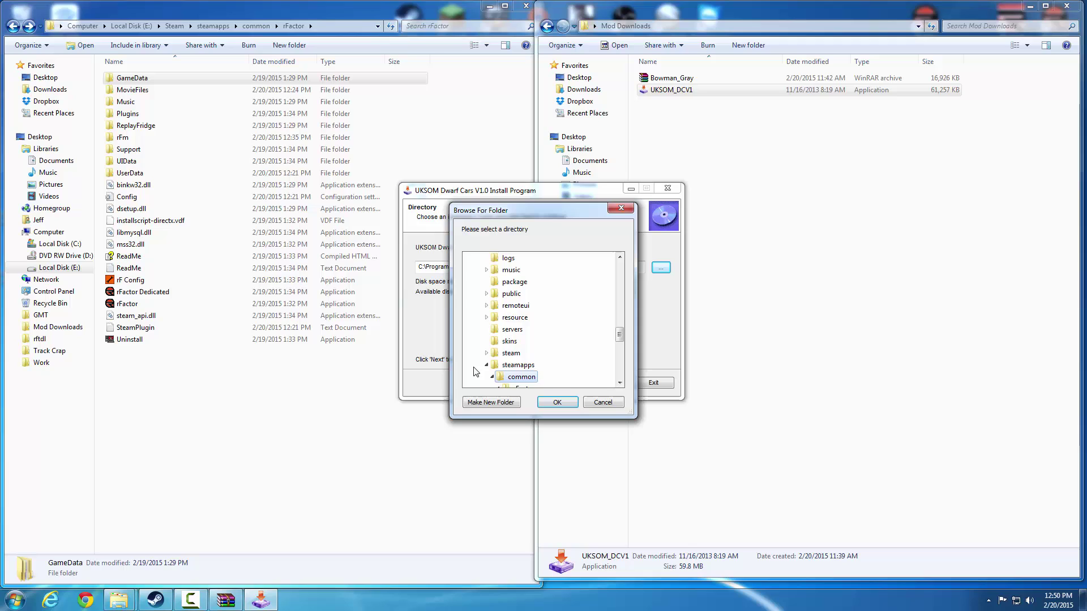
scroll(475, 371, "down", 2)
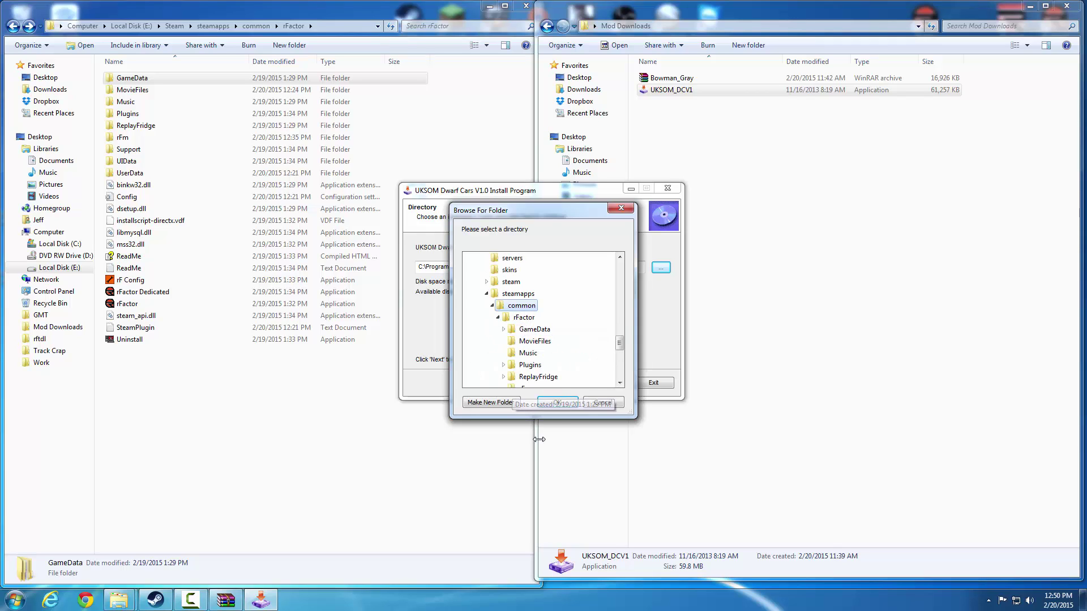
left_click(562, 402)
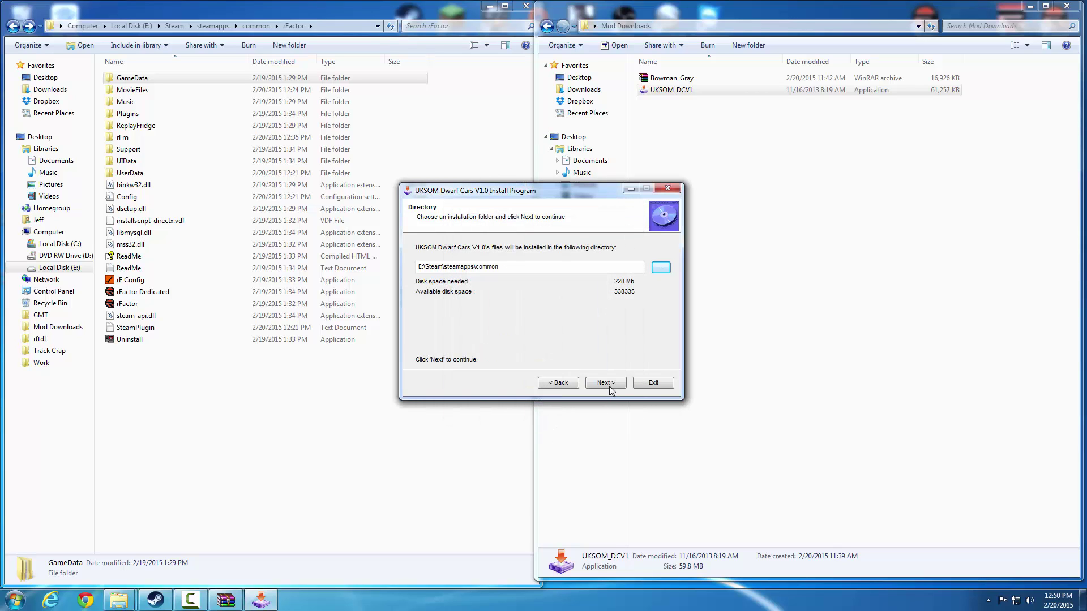
Step: Accept the directory, run the Dwarf Cars installation, and close the finished installer
left_click(610, 388)
left_click(608, 386)
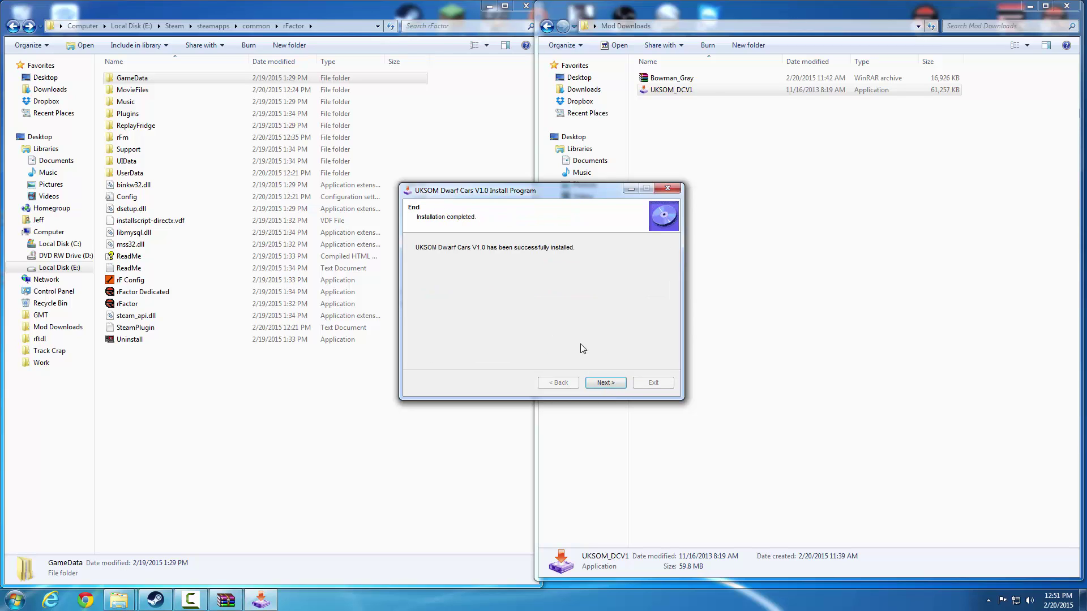
left_click(602, 383)
left_click(652, 383)
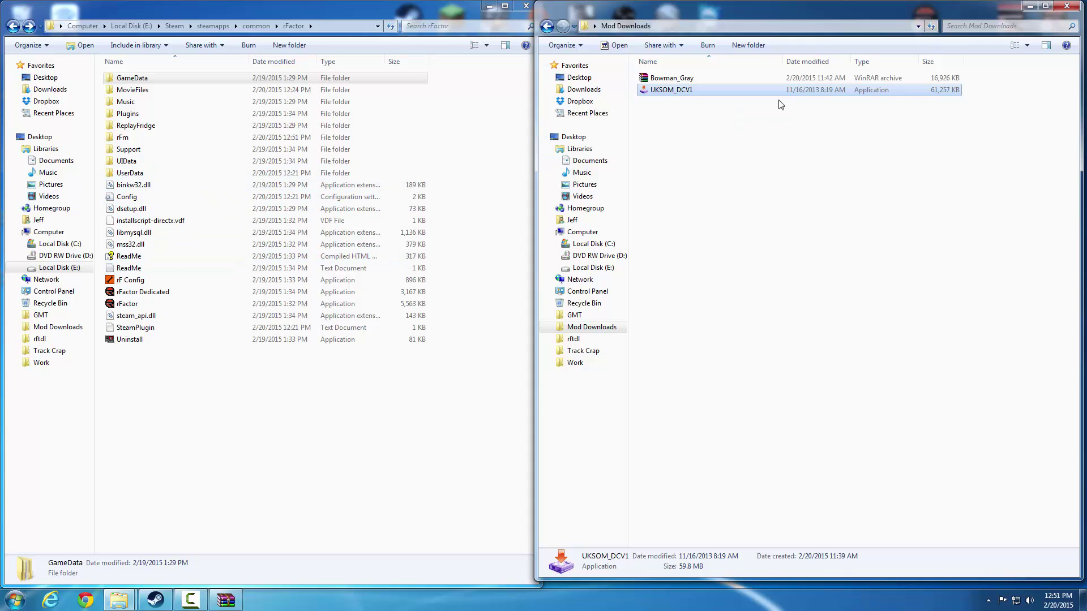
Step: Check the UKSOM_DC files in rFactor's rFm folder, then return to the rFactor folder
double_click(140, 138)
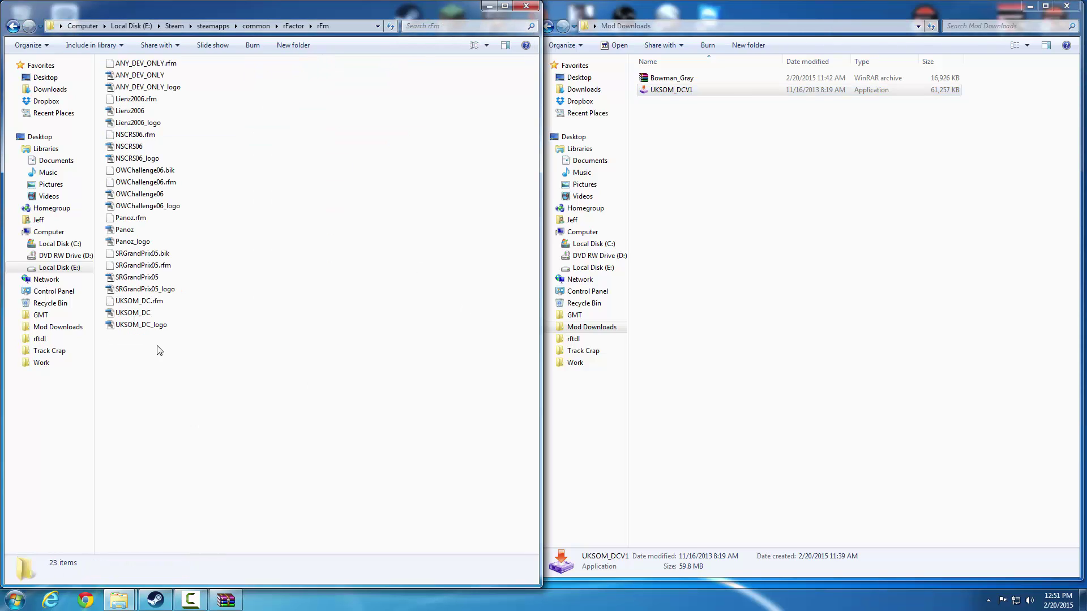
left_click(136, 314)
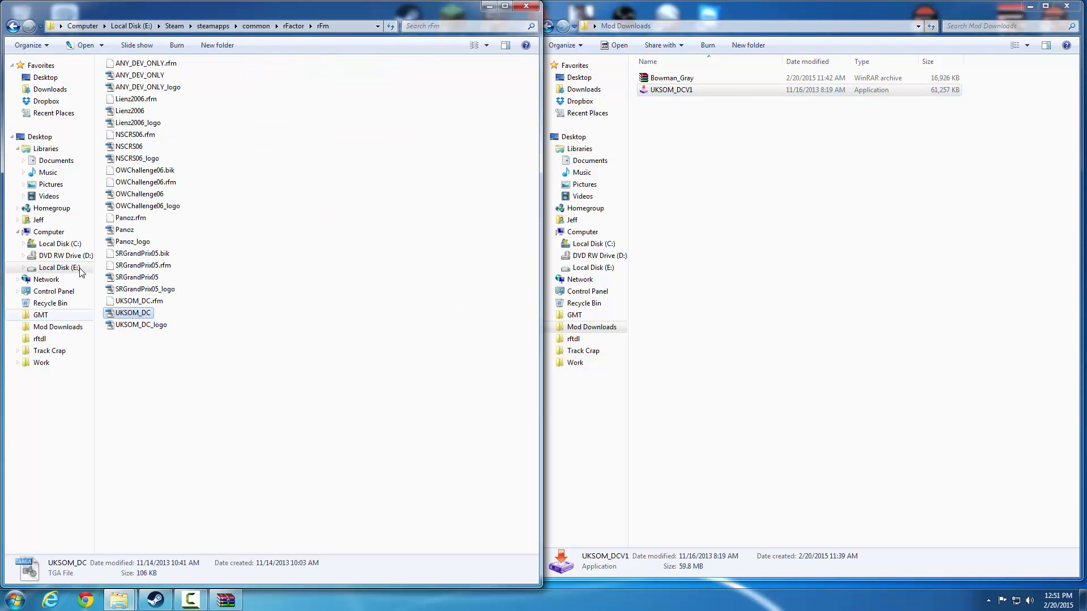
left_click(12, 28)
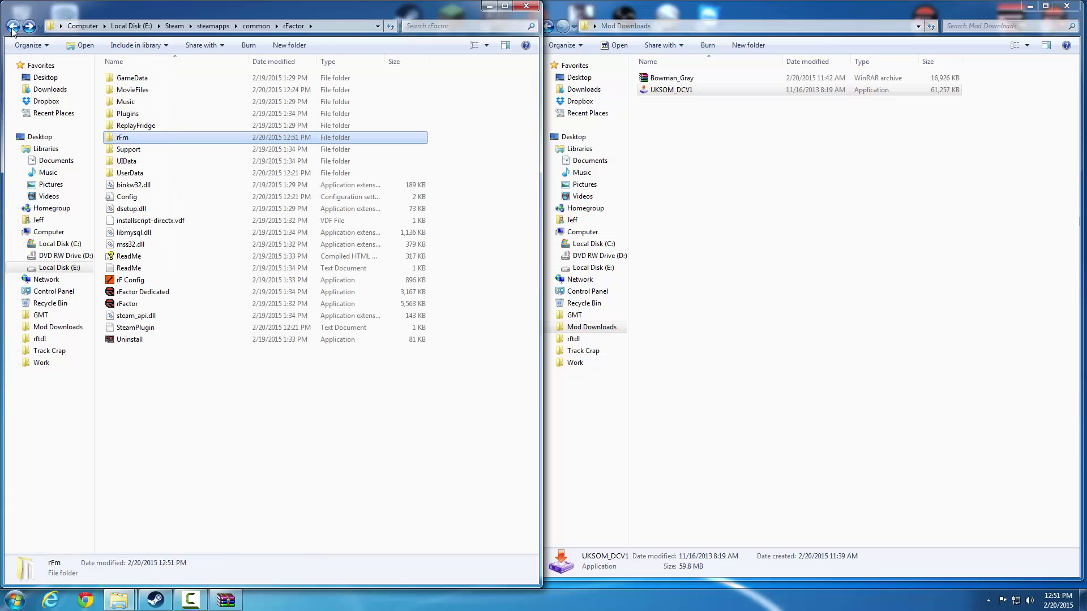
Step: Launch rFactor from the Steam library and open the player profile
left_click(155, 600)
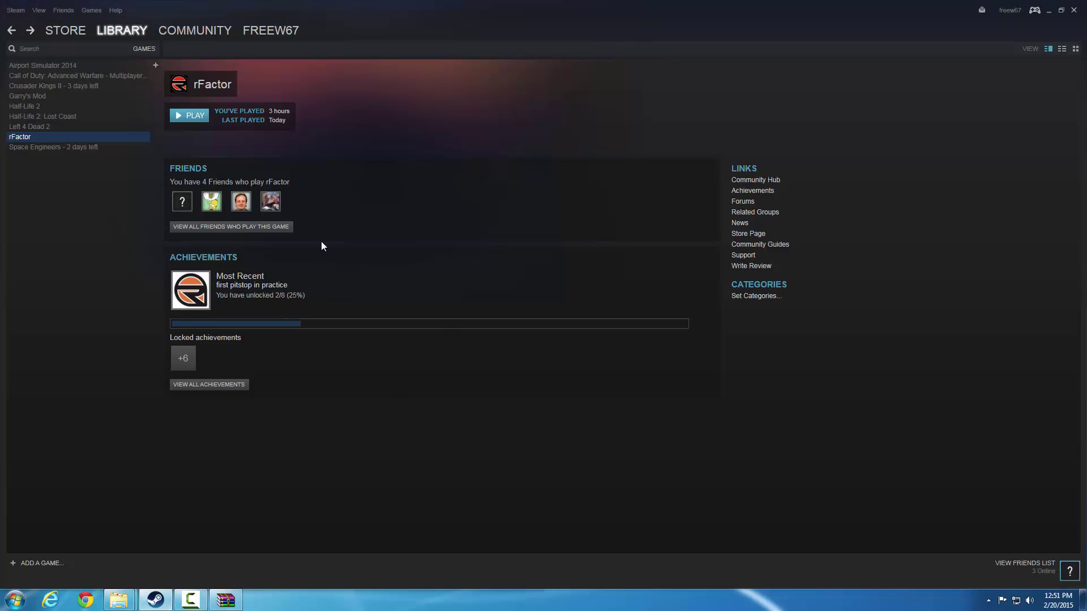
left_click(198, 116)
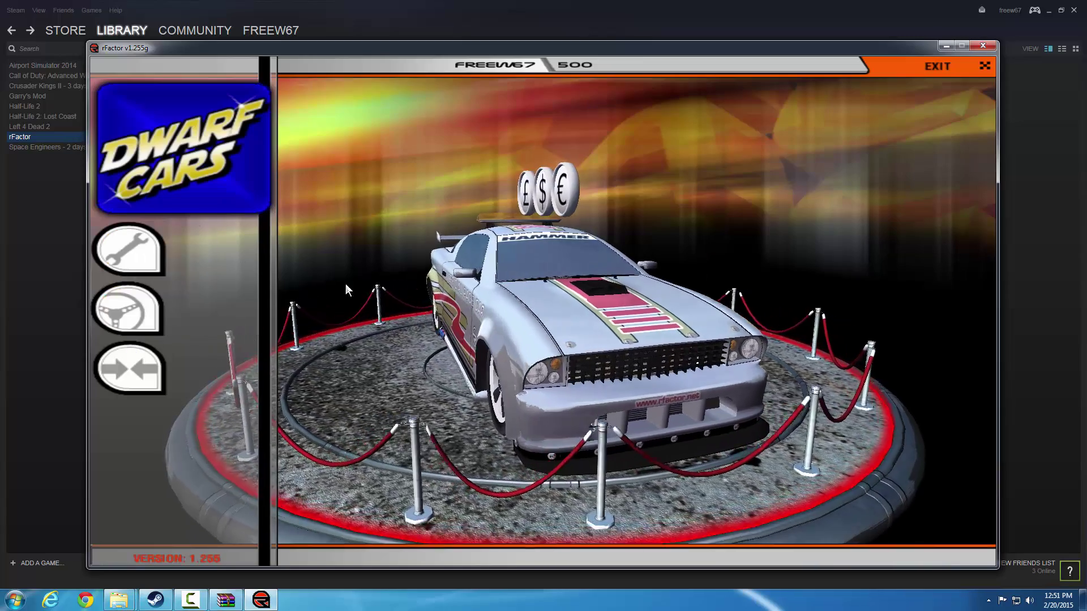
mouse_move(181, 254)
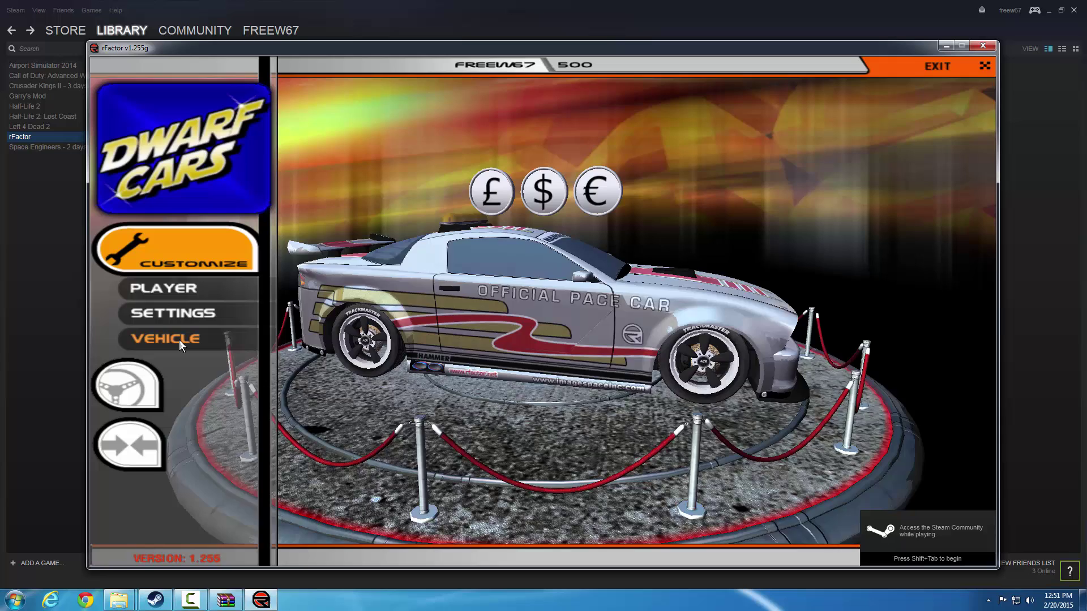
left_click(177, 287)
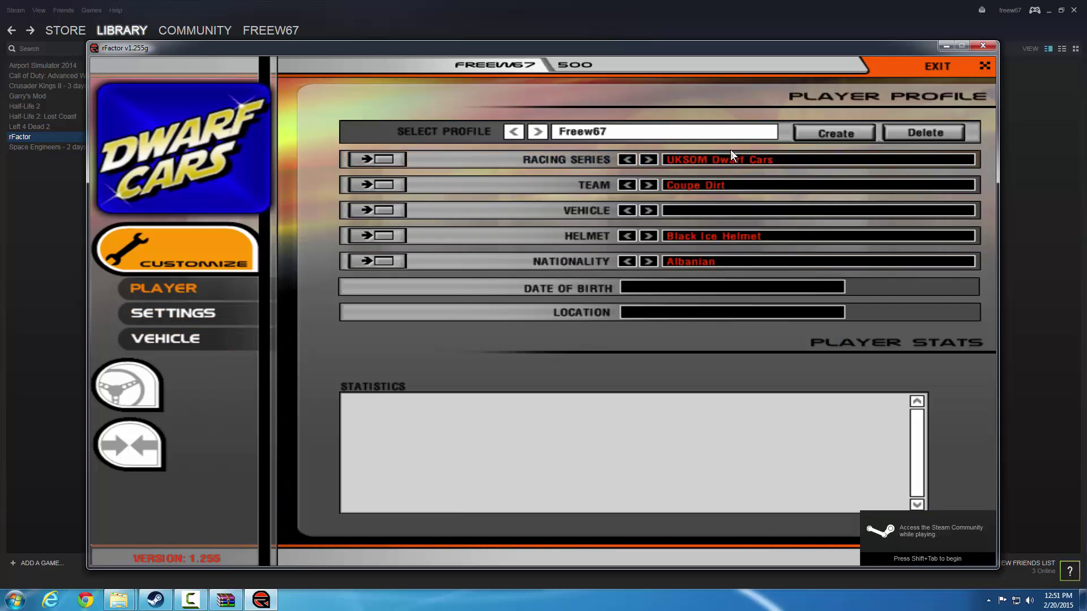
Step: Buy the 67 Team UKSOM Sedan Dirt car and go to circuit selection
left_click(198, 339)
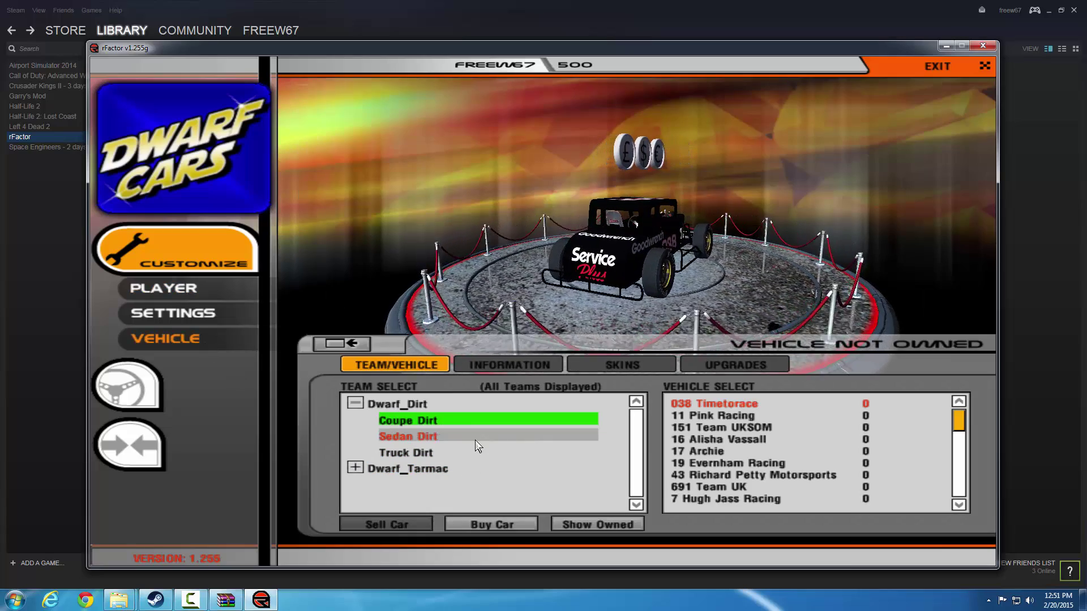
left_click(434, 437)
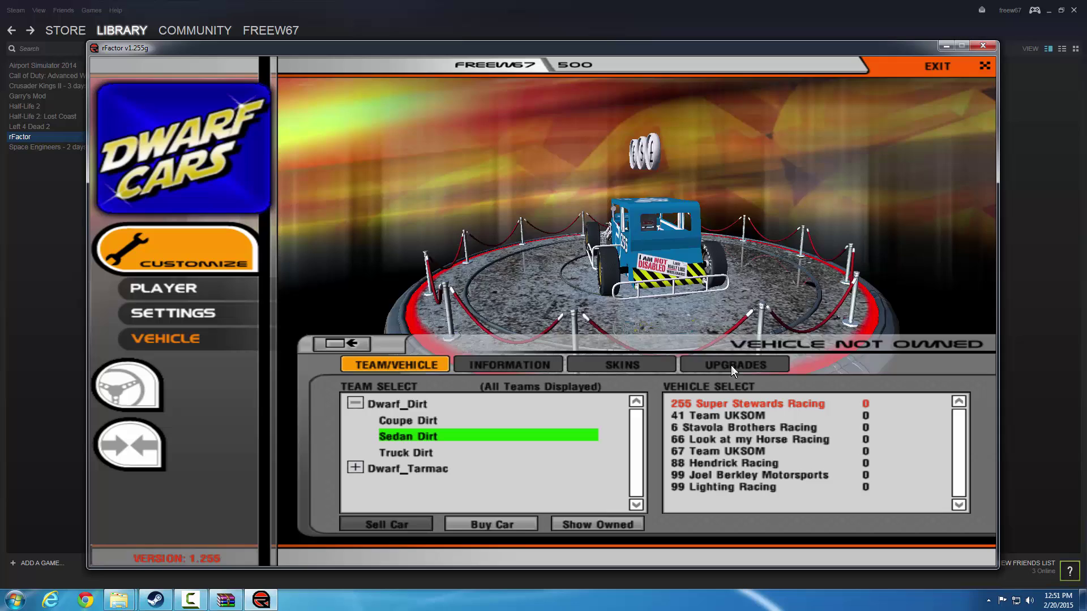
left_click(707, 450)
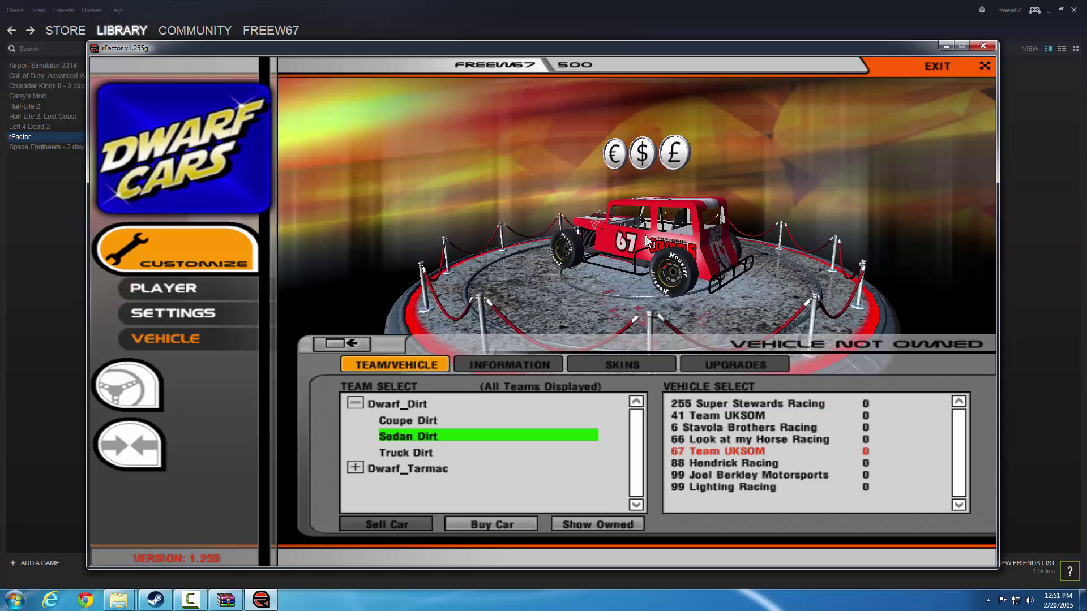
left_click(506, 523)
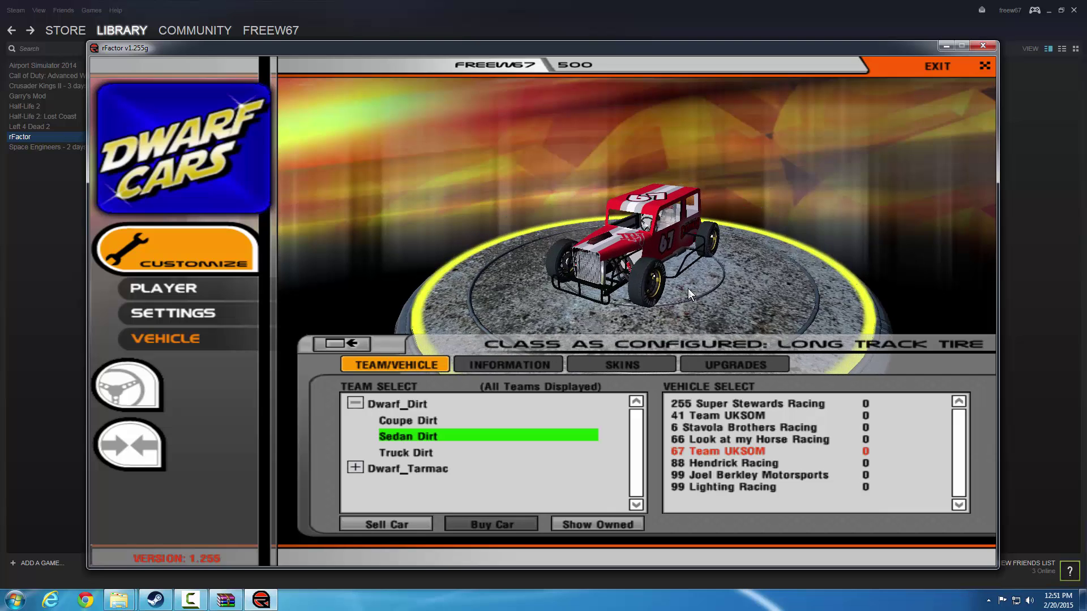
left_click(171, 349)
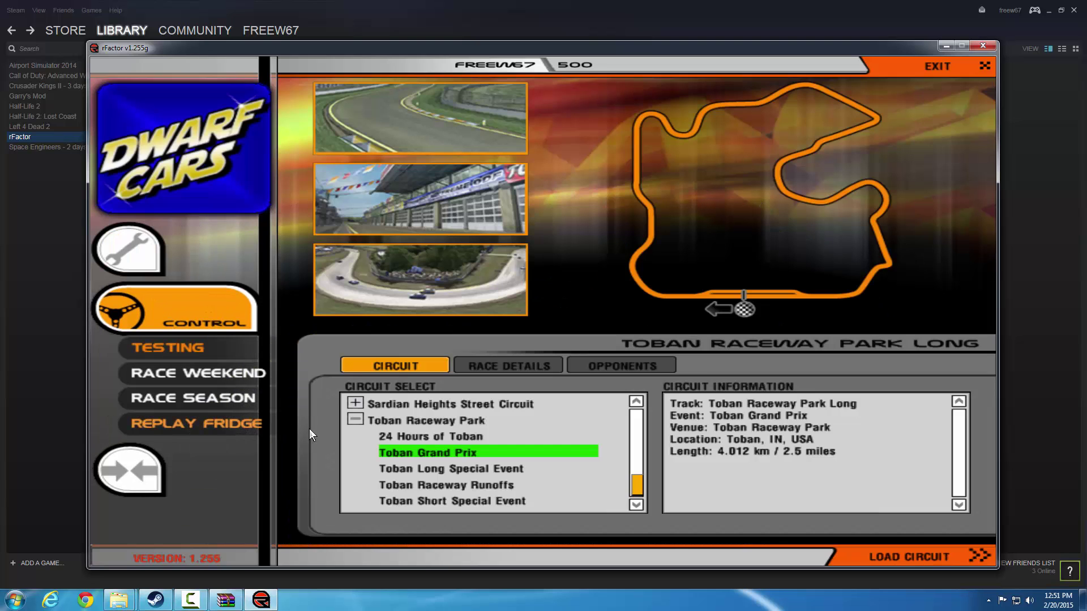
Step: Find and select the Bowman_Gray Stadium layout among the circuits, then exit rFactor
left_click(355, 420)
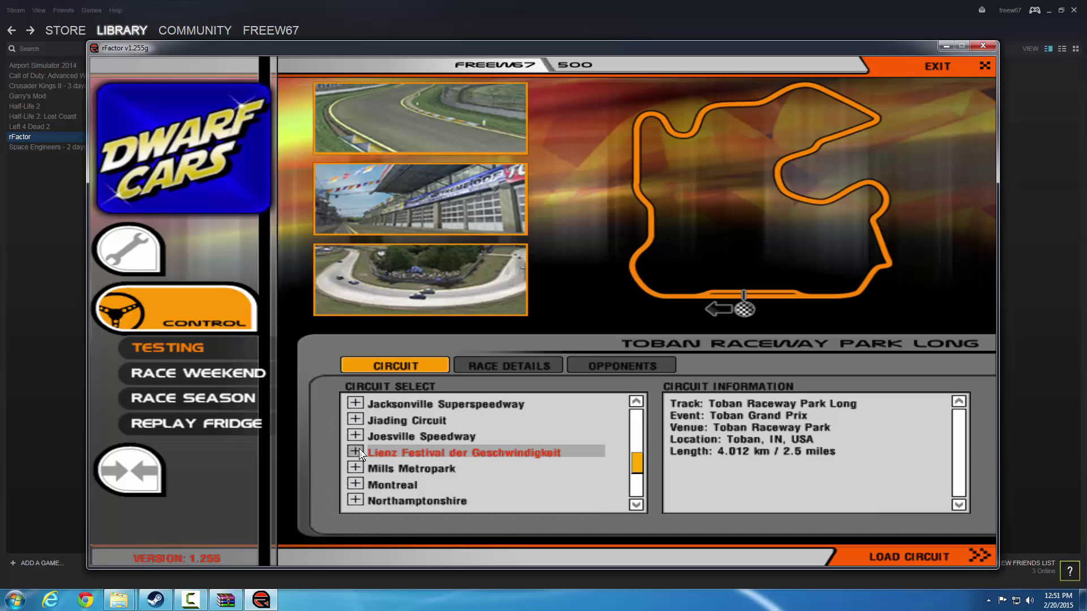
scroll(362, 453, "up", 7)
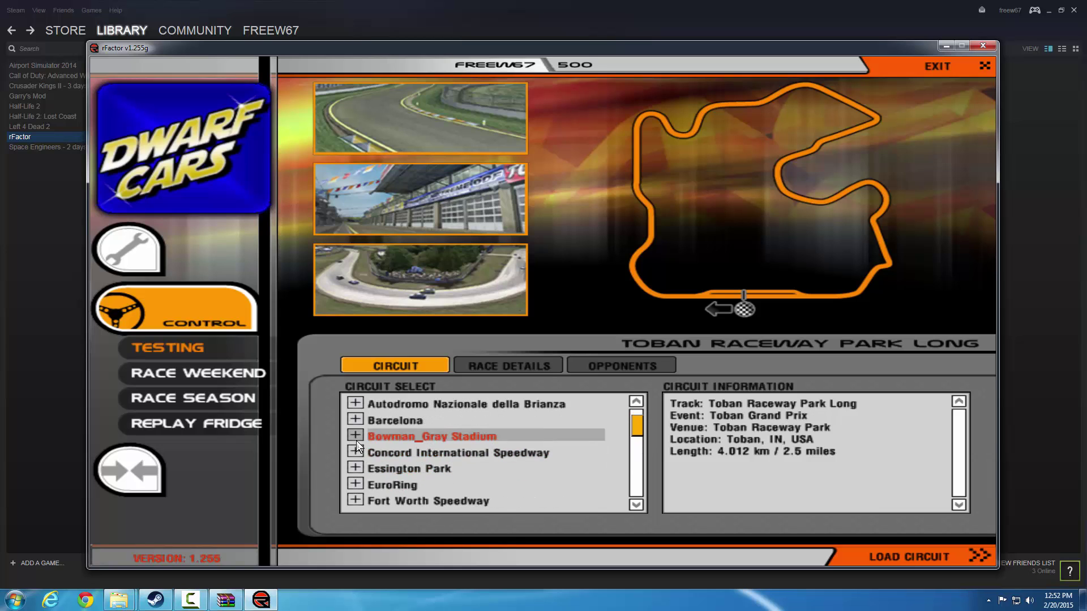
left_click(355, 438)
left_click(399, 453)
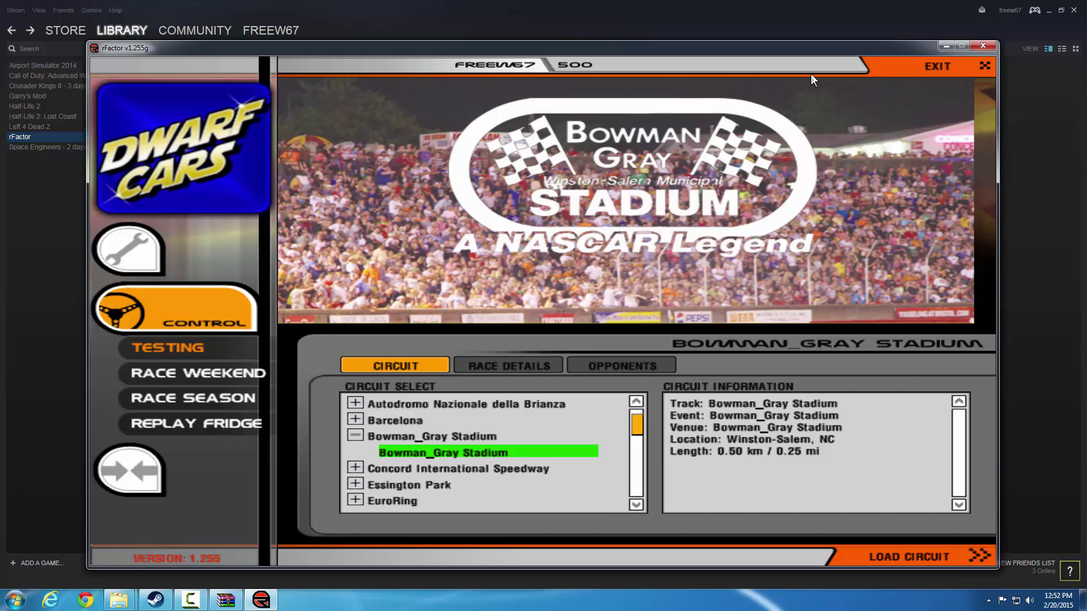
left_click(915, 71)
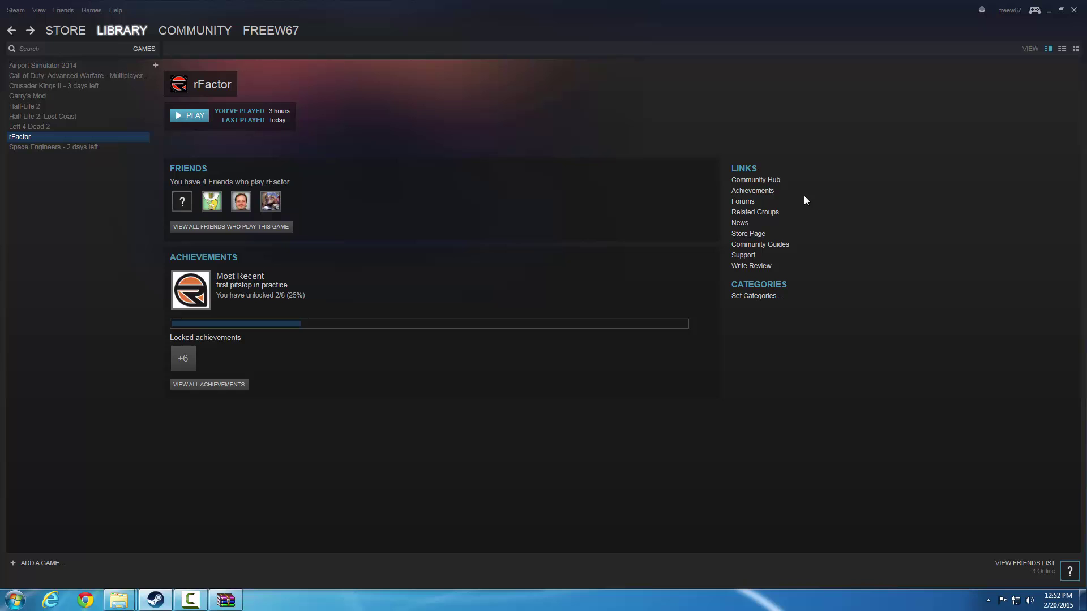
Step: Bring the rFactor folder and Mod Downloads Explorer windows back in front of Steam
mouse_move(129, 603)
left_click(130, 569)
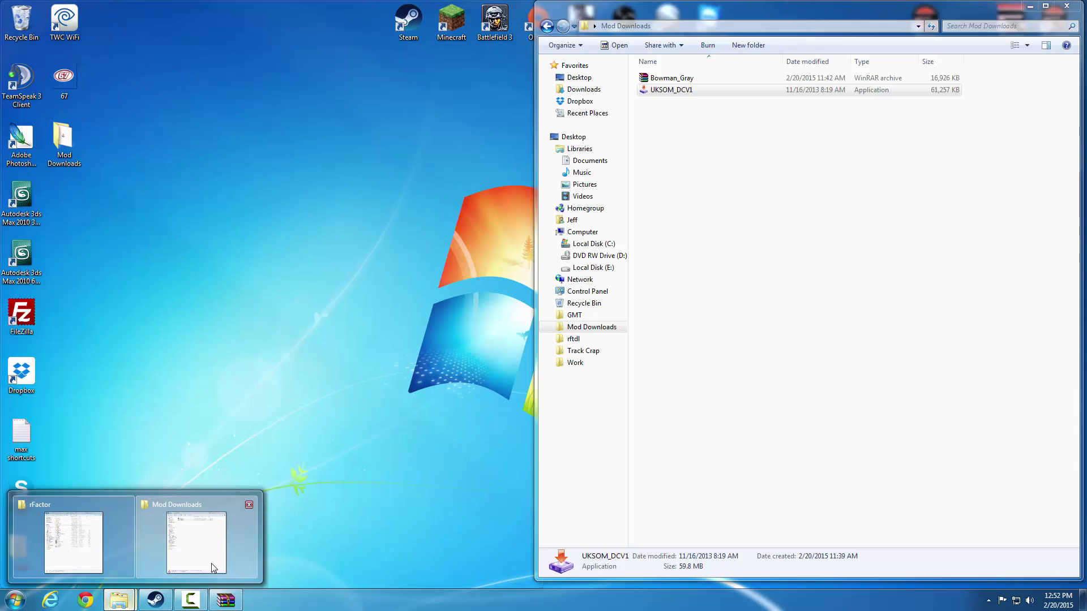
left_click(165, 523)
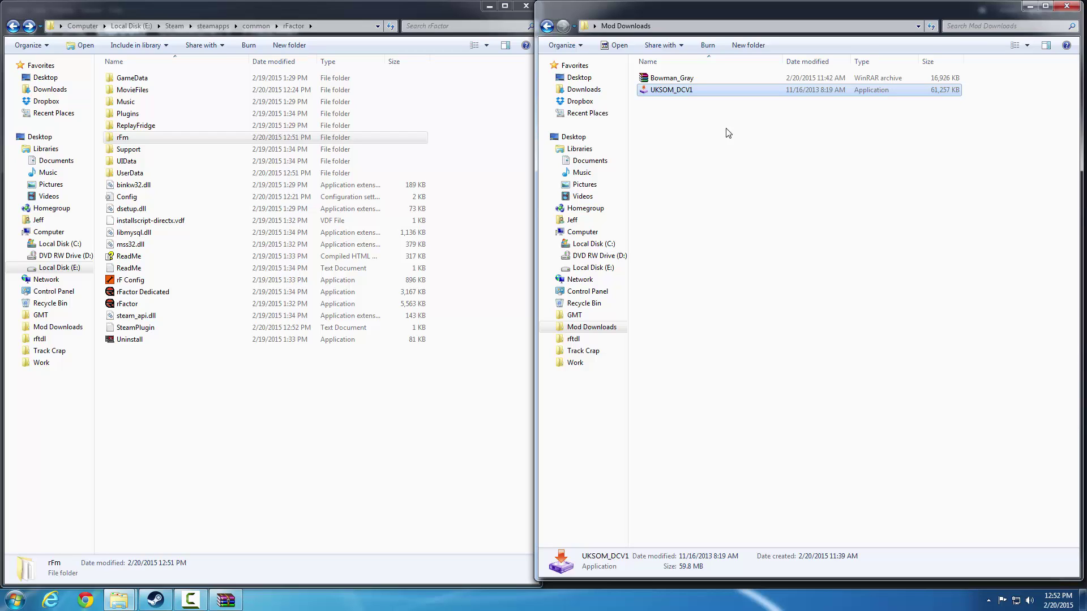
Step: Open GameData, reopen Bowman_Gray.rar, inspect its Bowman_Gray folder's three files, and return to the archive root
double_click(154, 79)
double_click(670, 78)
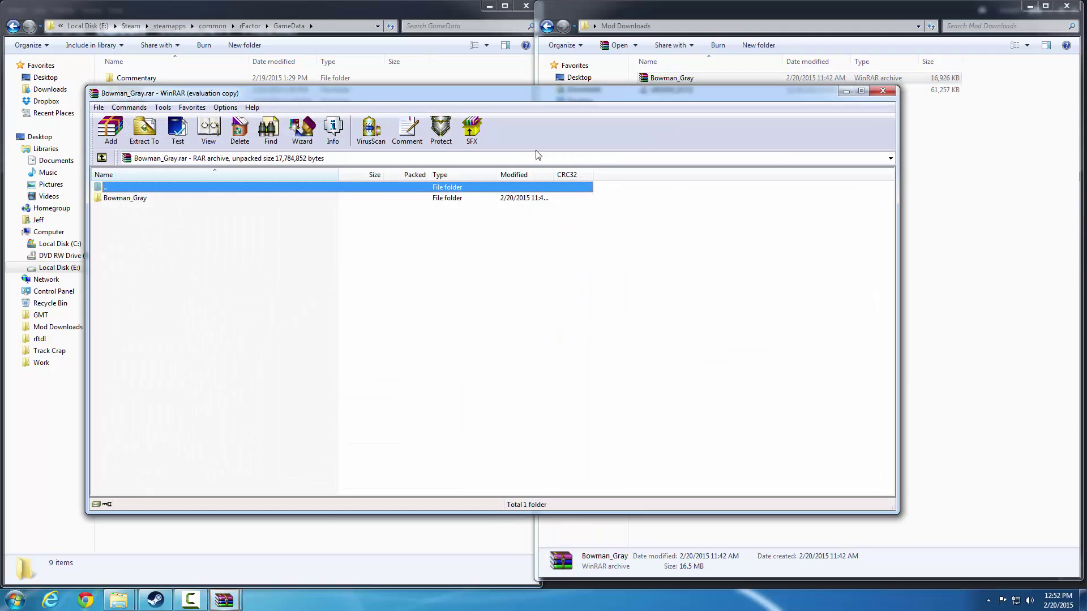
left_click_drag(313, 93, 373, 82)
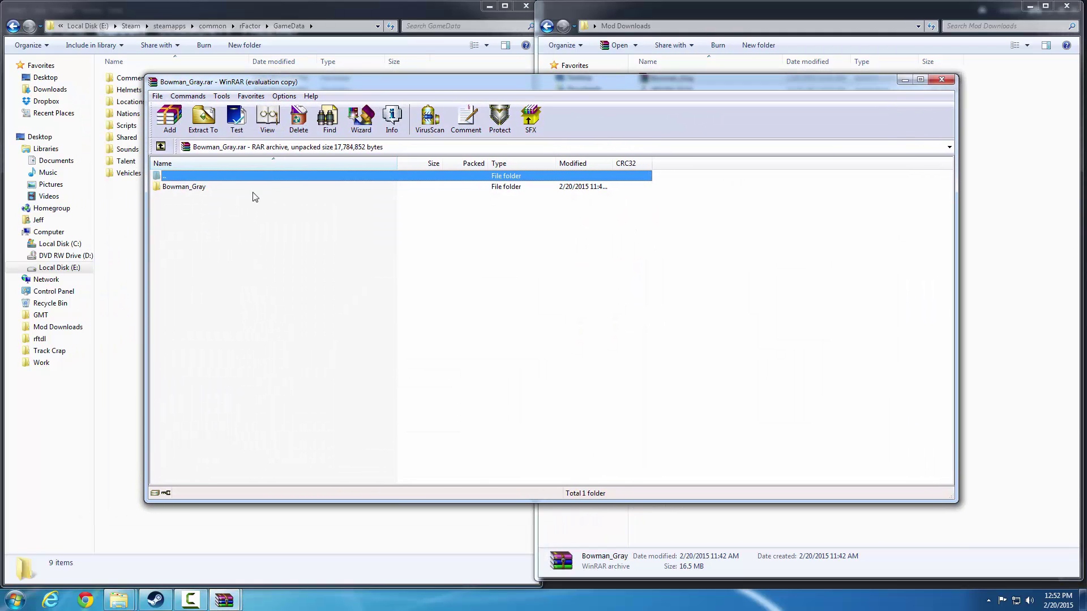
left_click(204, 196)
double_click(185, 187)
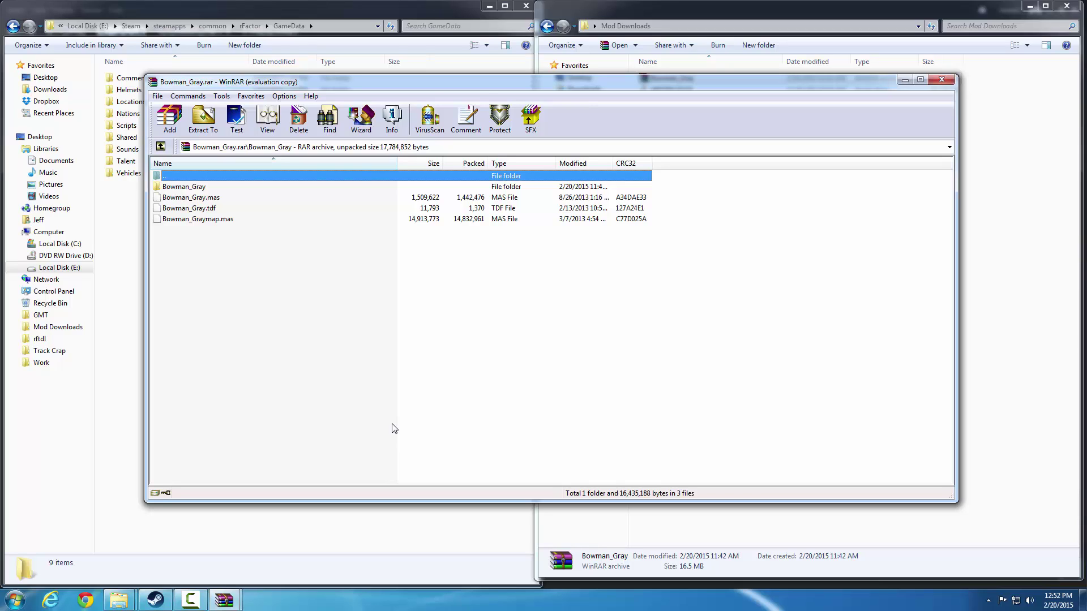
left_click(161, 147)
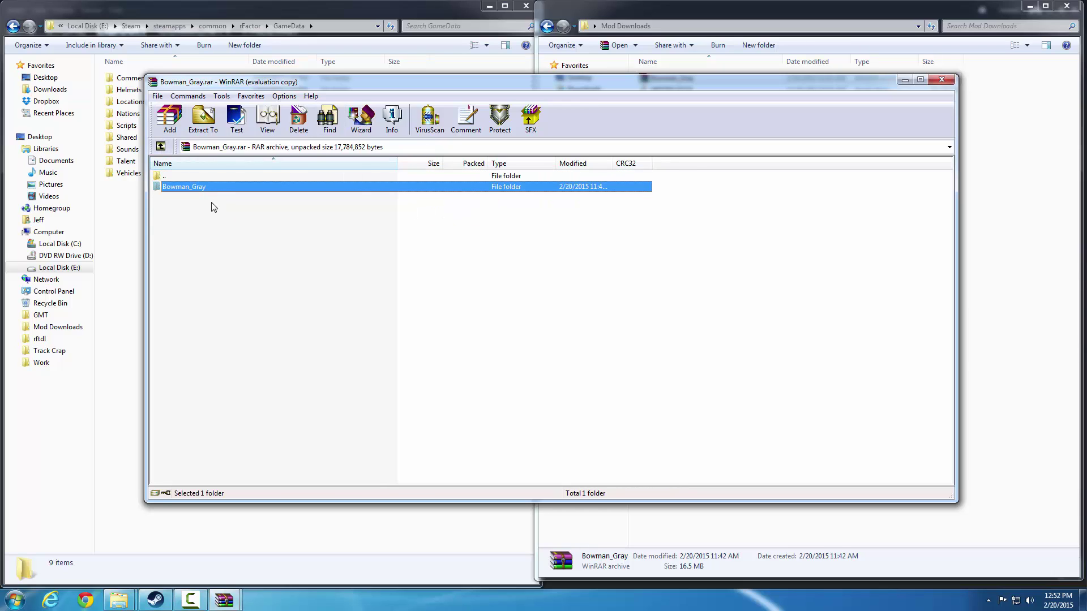
Step: Extract the Bowman_Gray folder from Bowman_Gray.rar into the Desktop GMT folder
left_click(203, 119)
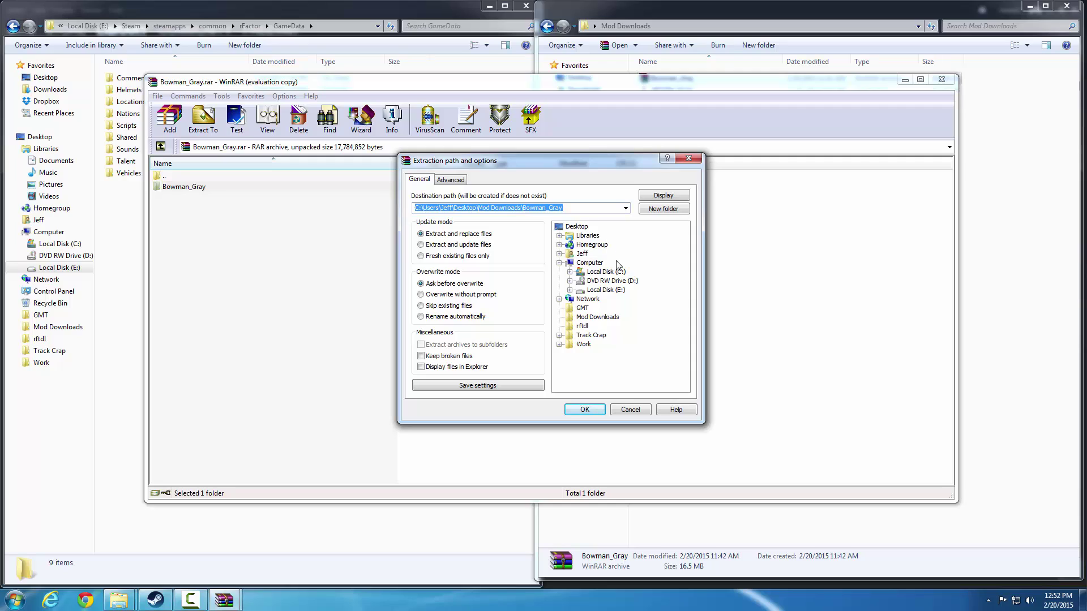
left_click(582, 308)
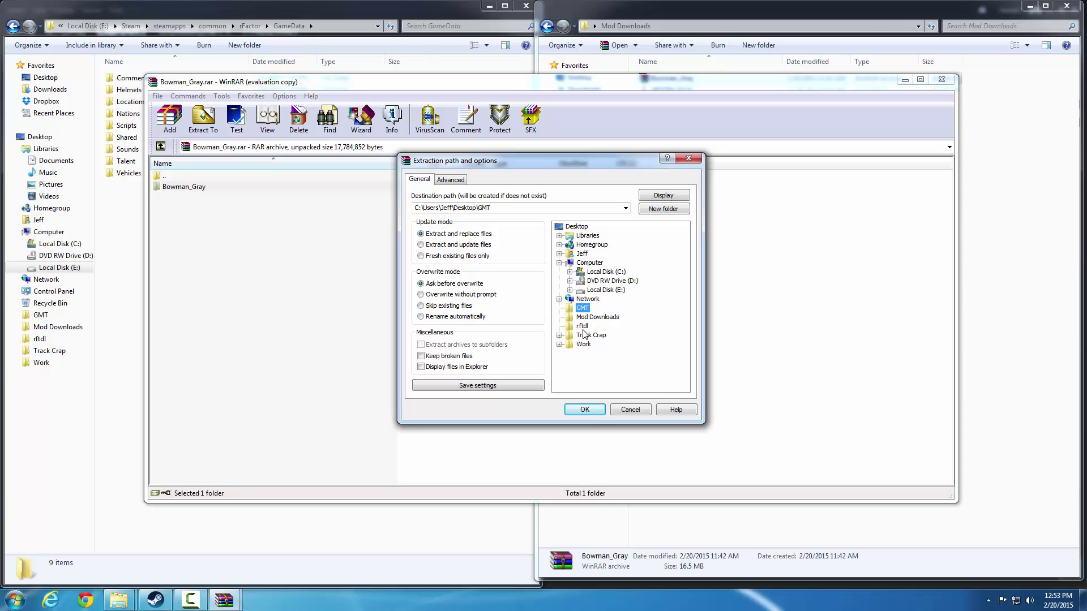
left_click(585, 408)
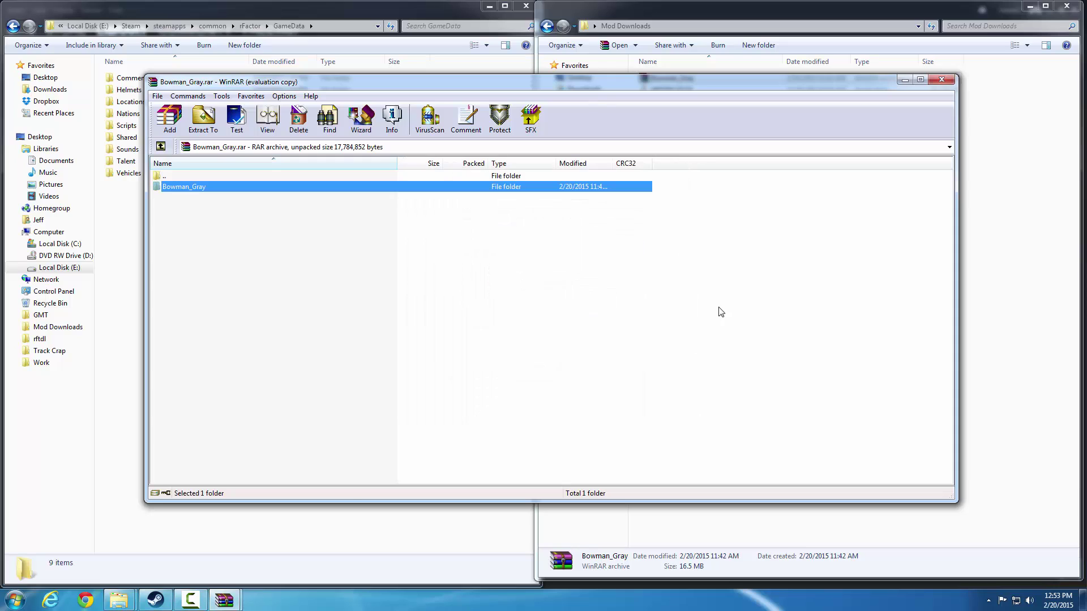
left_click(971, 449)
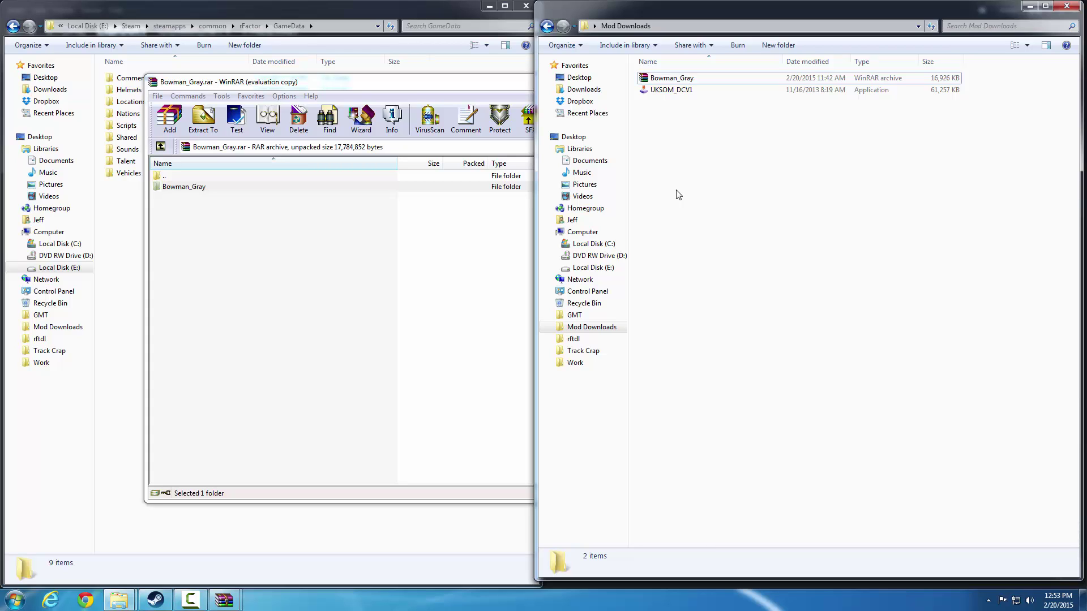
Step: Launch the UKSOM_DCV1 installer and set its install location to Desktop\GMT
double_click(672, 92)
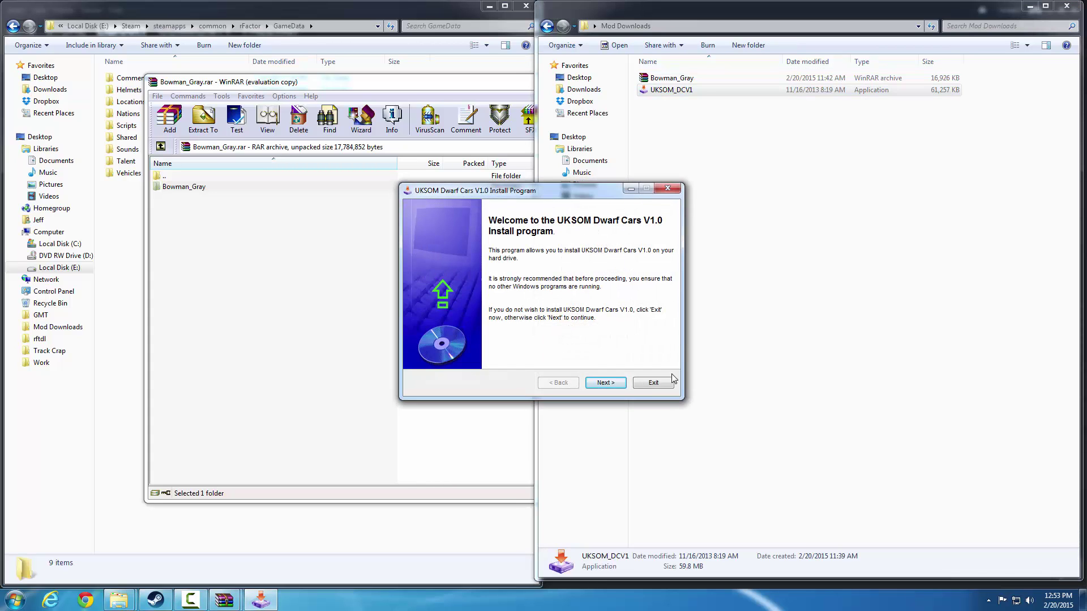
left_click(605, 382)
left_click(622, 382)
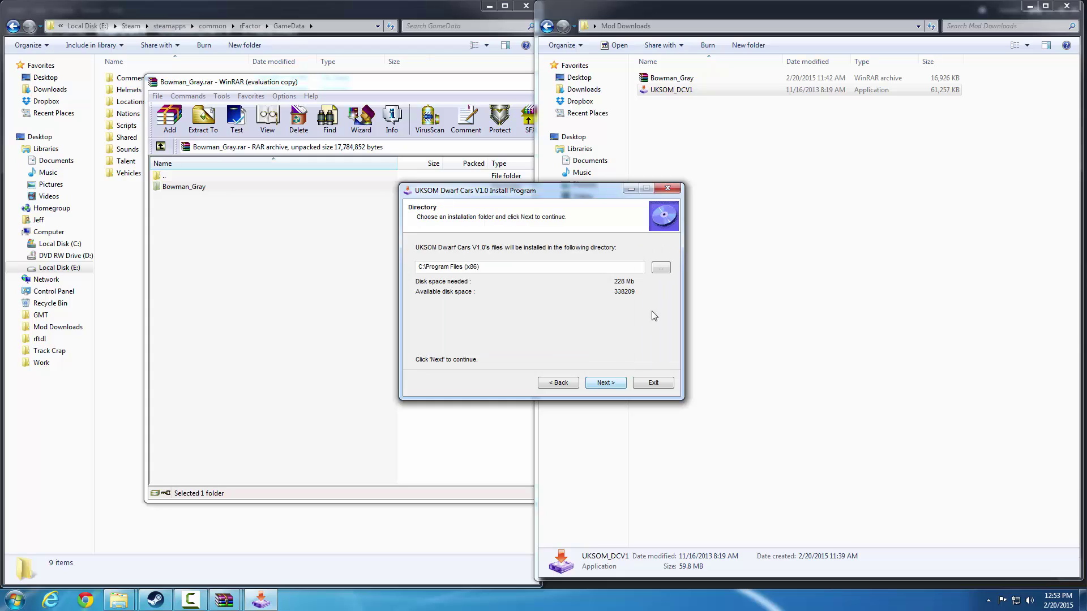
left_click(661, 268)
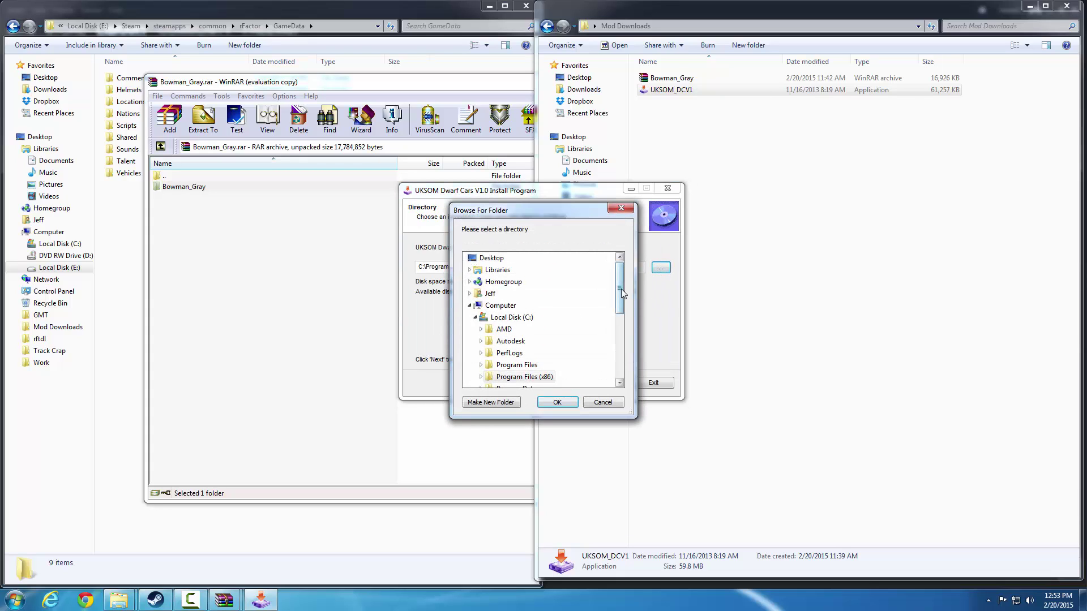
left_click_drag(620, 289, 623, 360)
left_click(506, 340)
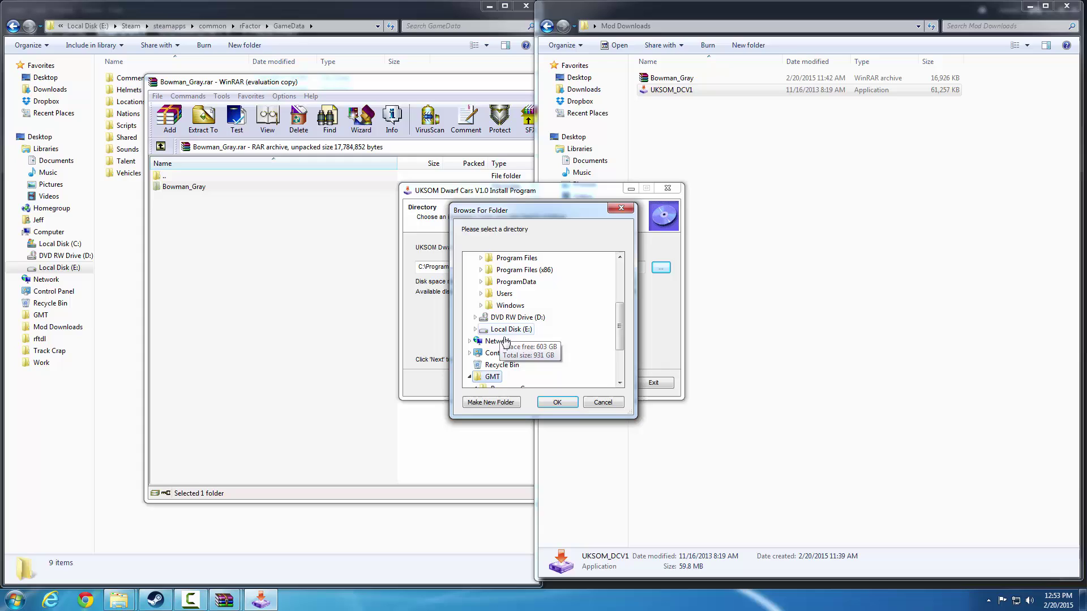
left_click(558, 403)
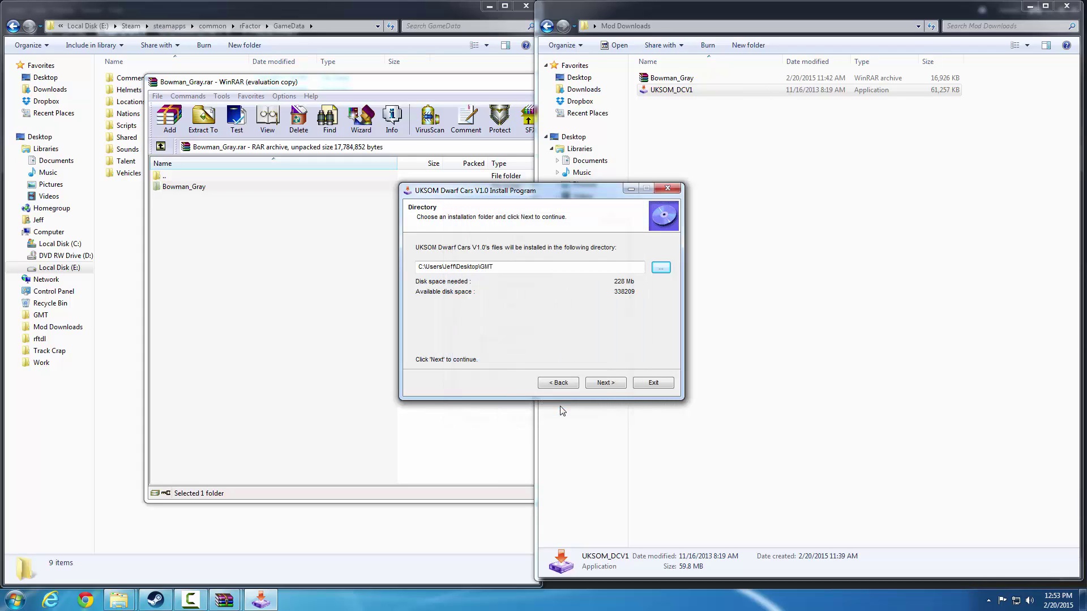
Step: Run the Dwarf Cars installation through to its completion page
left_click(601, 384)
left_click(601, 384)
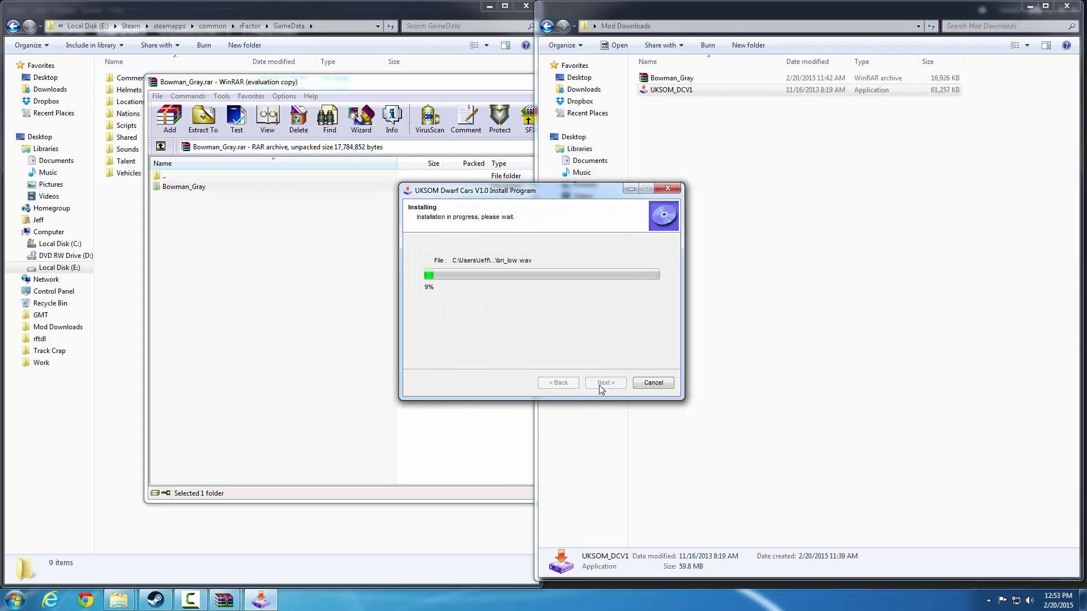
left_click(608, 384)
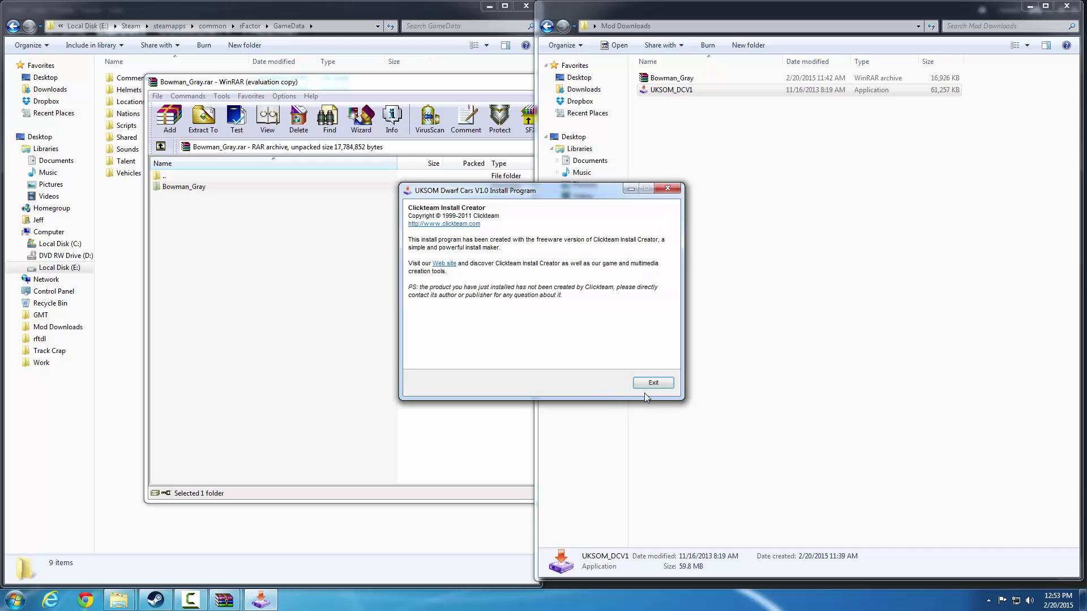
left_click(819, 255)
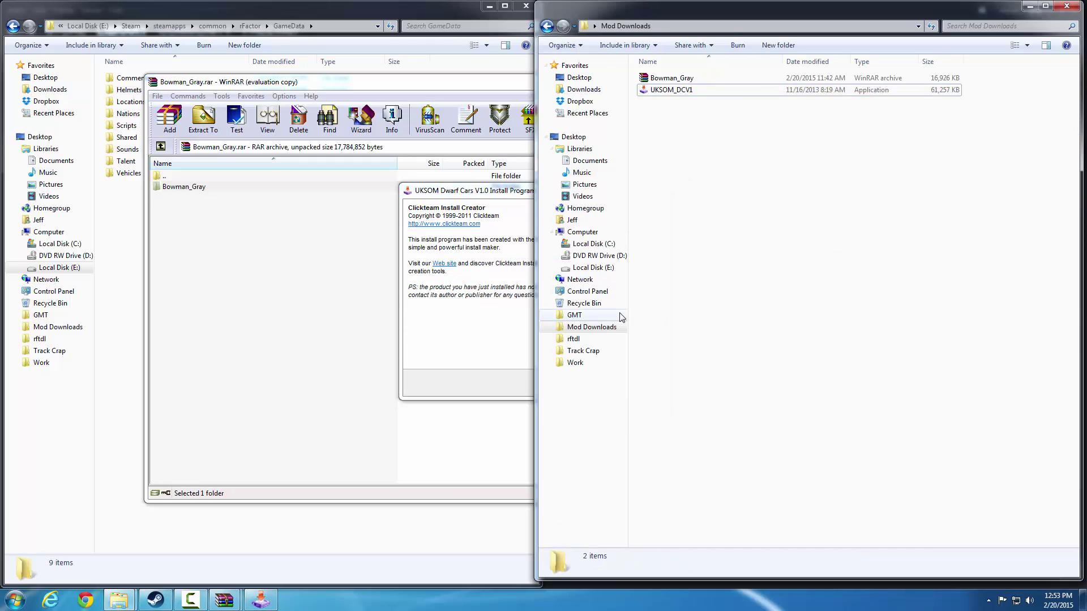
Step: Open the staging GMT\rfactor\rFm folder beside Steam's rFactor rFm folder
left_click(583, 316)
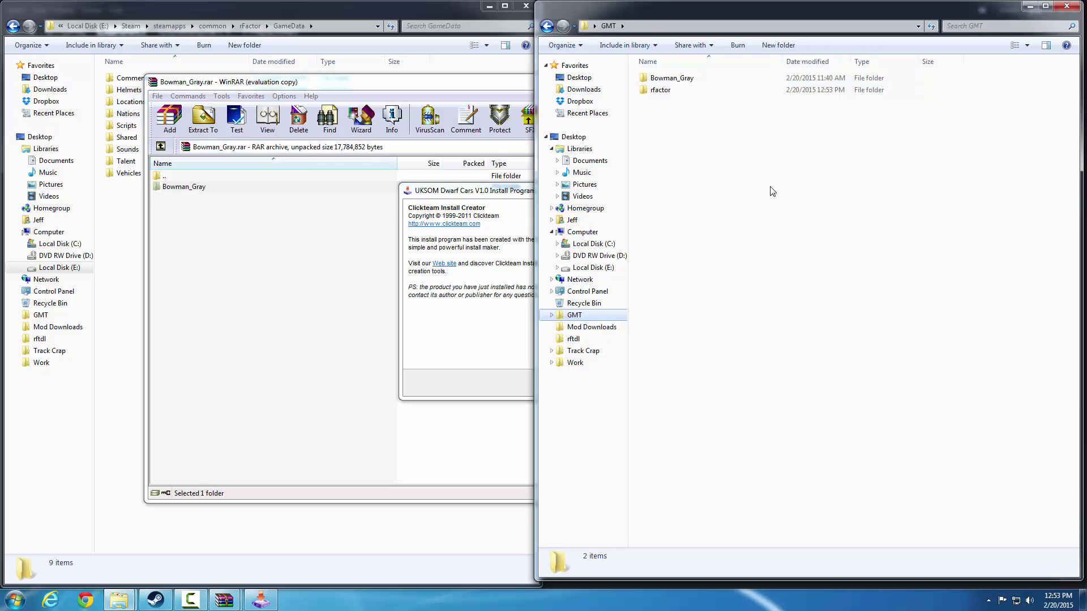
left_click(135, 300)
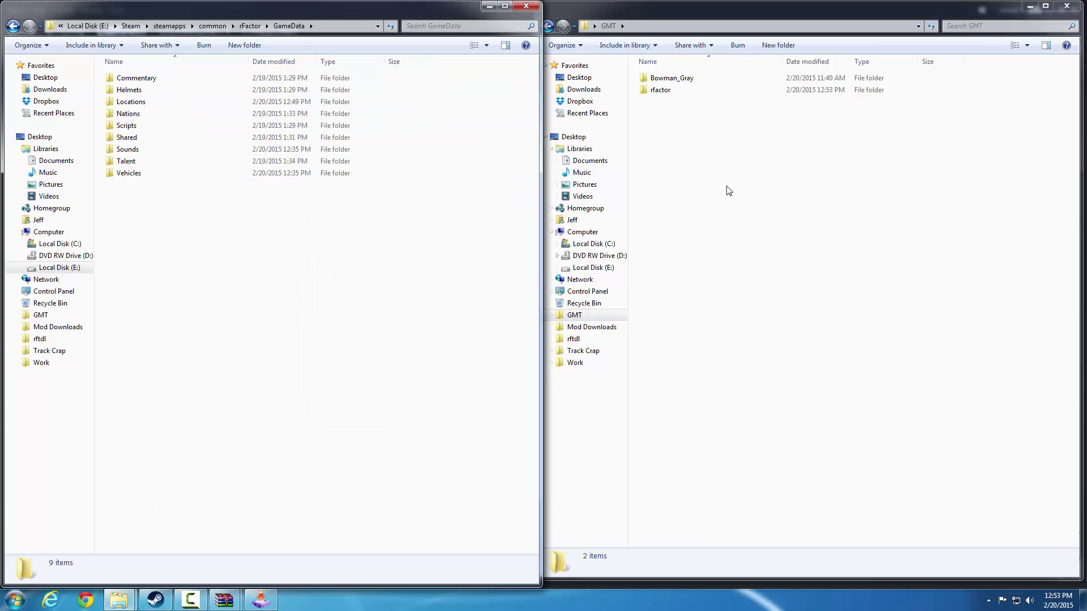
double_click(657, 90)
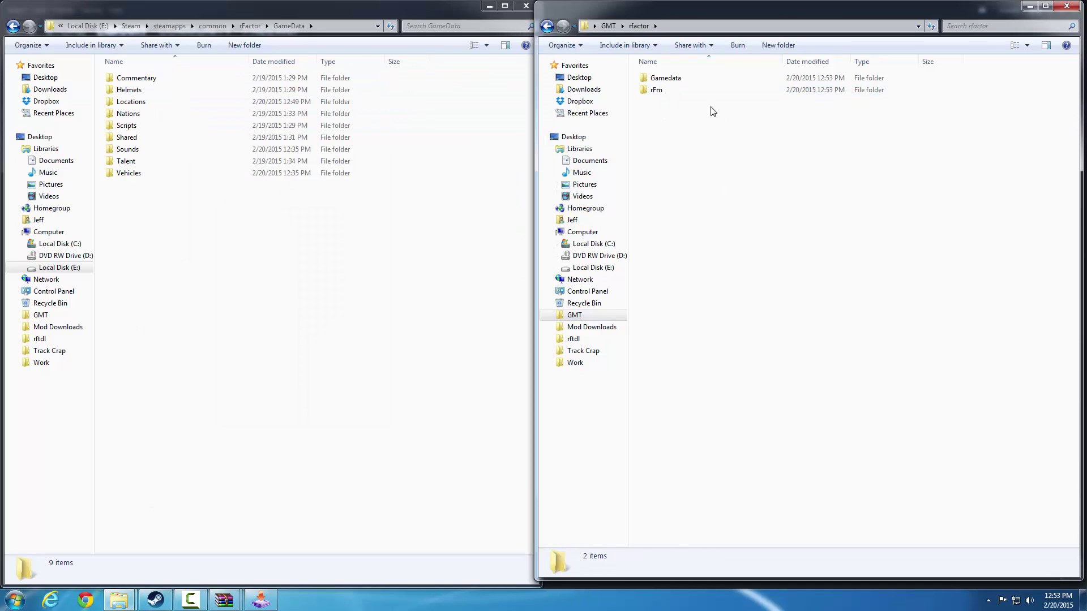
double_click(656, 94)
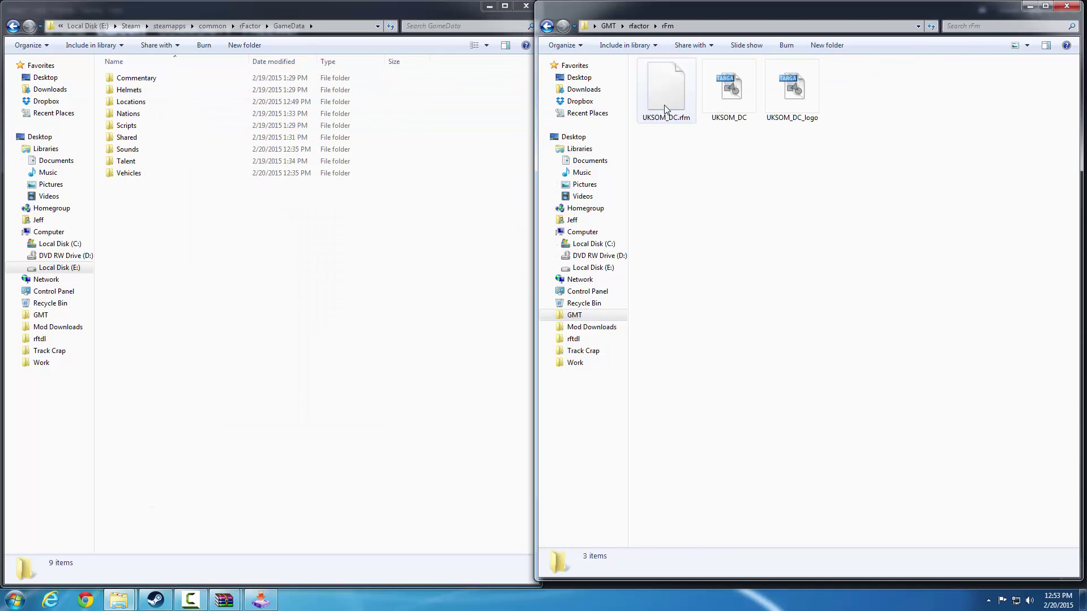
left_click(12, 25)
double_click(126, 140)
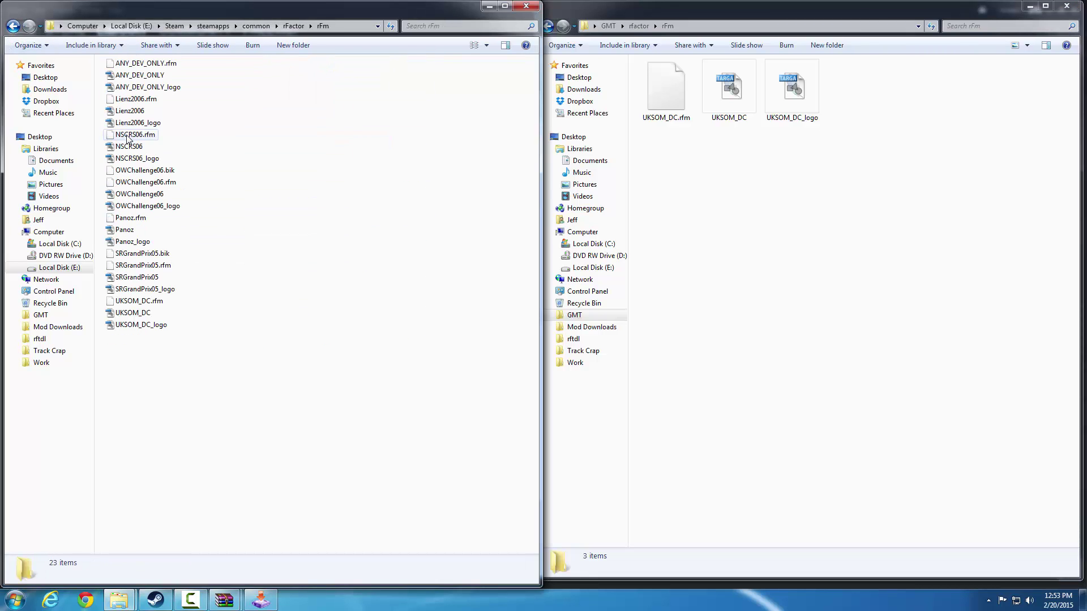
Step: Try copying the three UKSOM_DC files into Steam's rFm, cancelling since they already exist
left_click_drag(885, 164, 635, 58)
left_click_drag(663, 101, 286, 435)
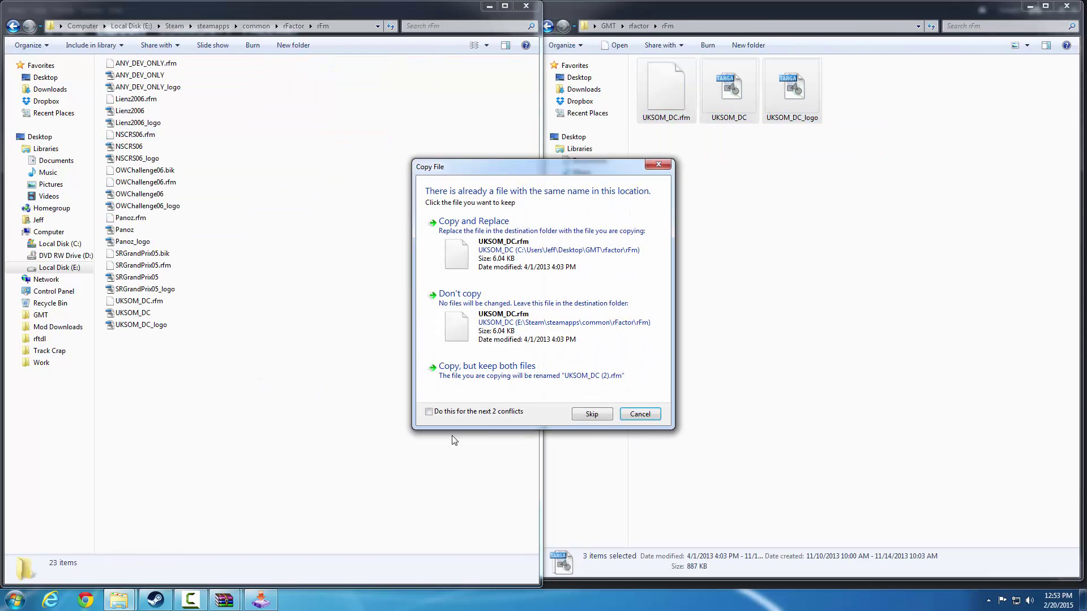
left_click(637, 412)
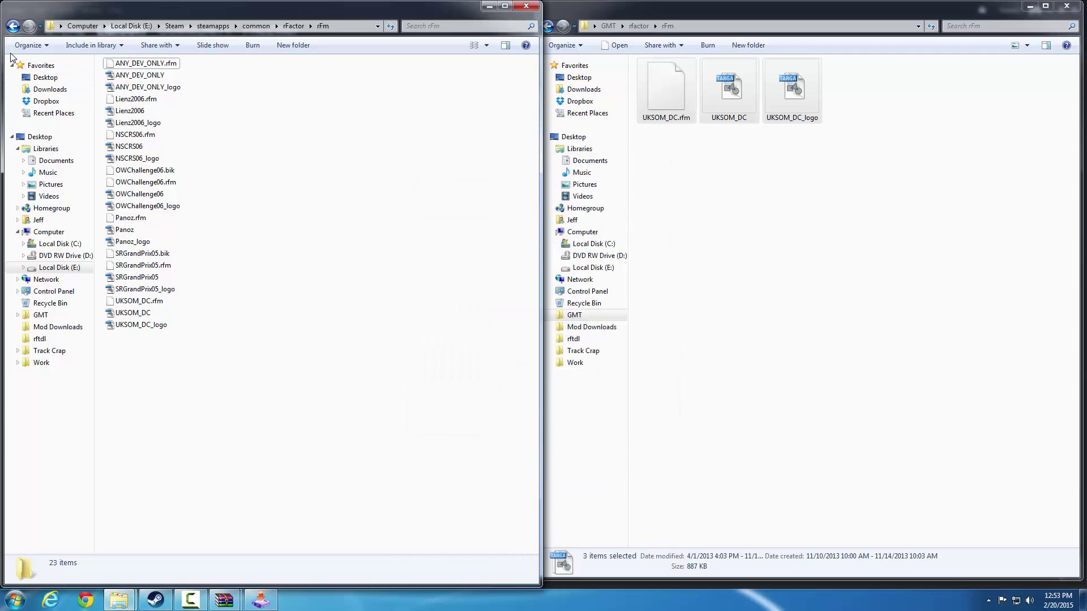
left_click(13, 26)
Step: Open Steam's GameData and the staging Gamedata folder, checking the Vehicles contents
double_click(132, 78)
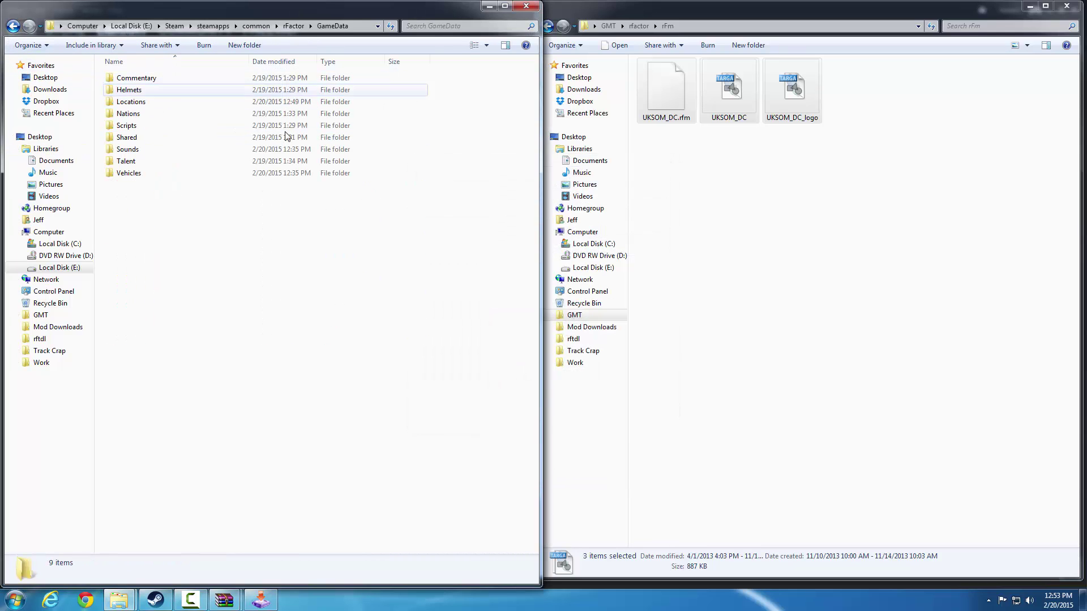
left_click(547, 26)
double_click(656, 79)
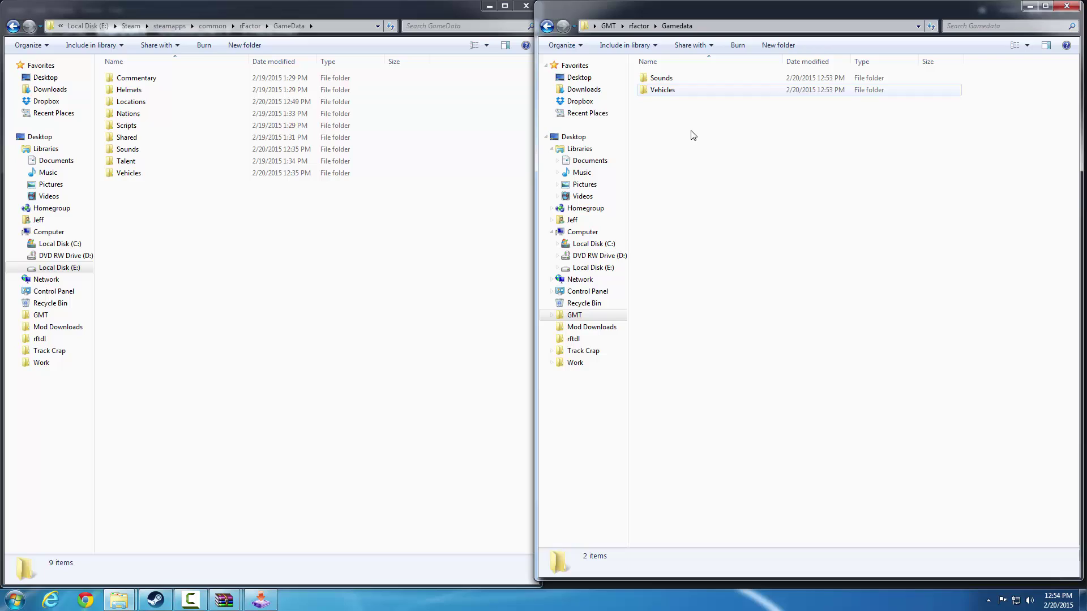
double_click(662, 90)
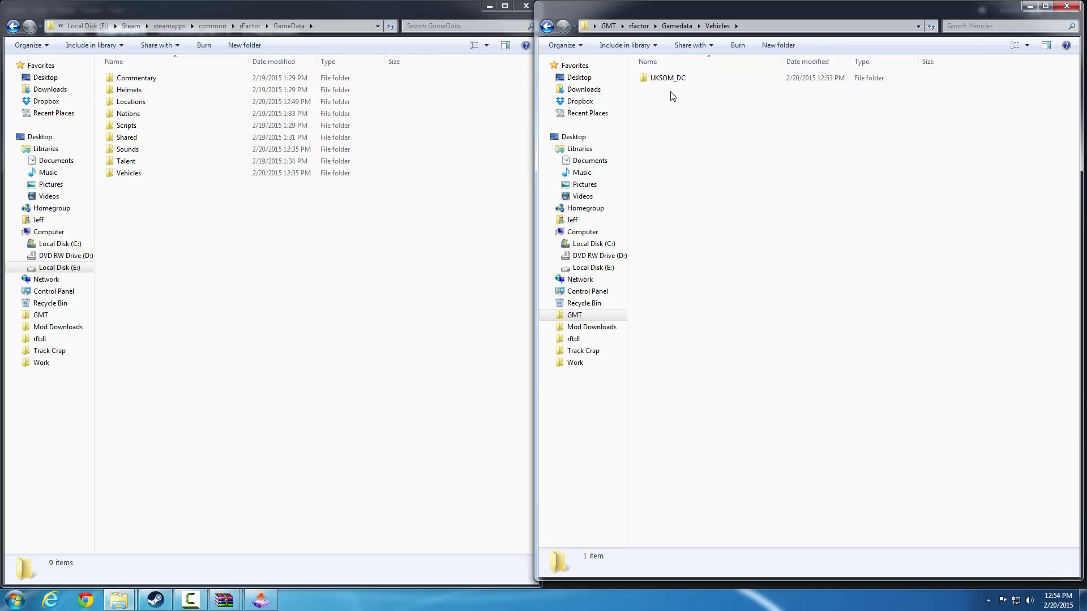
left_click(545, 27)
Step: Copy Sounds and Vehicles into Steam's GameData, merging all folders and replacing all 266 conflicting files
left_click_drag(681, 104, 289, 342)
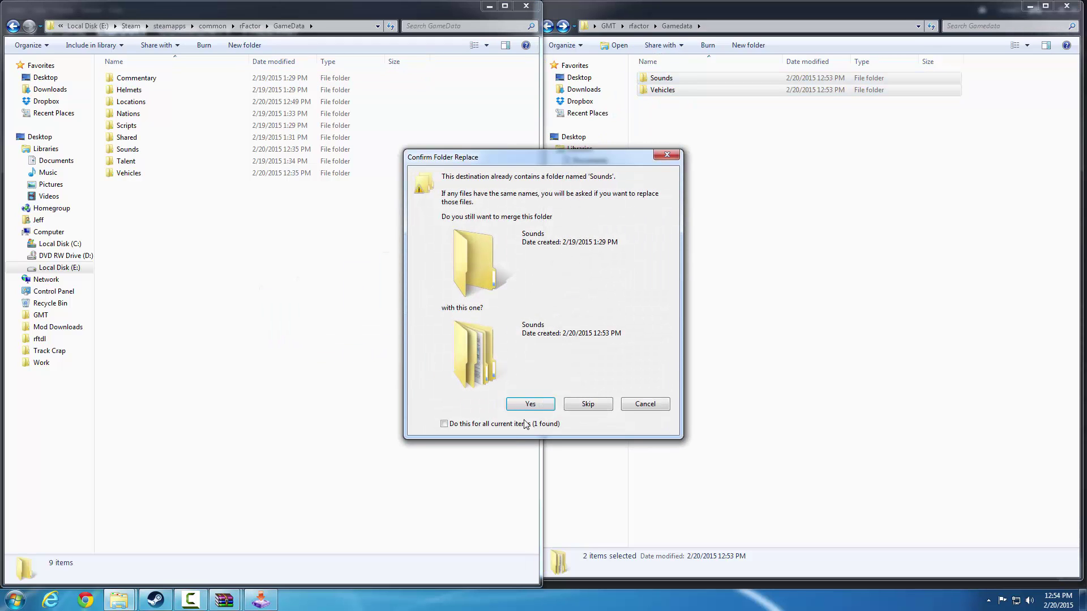
left_click(531, 403)
left_click(531, 404)
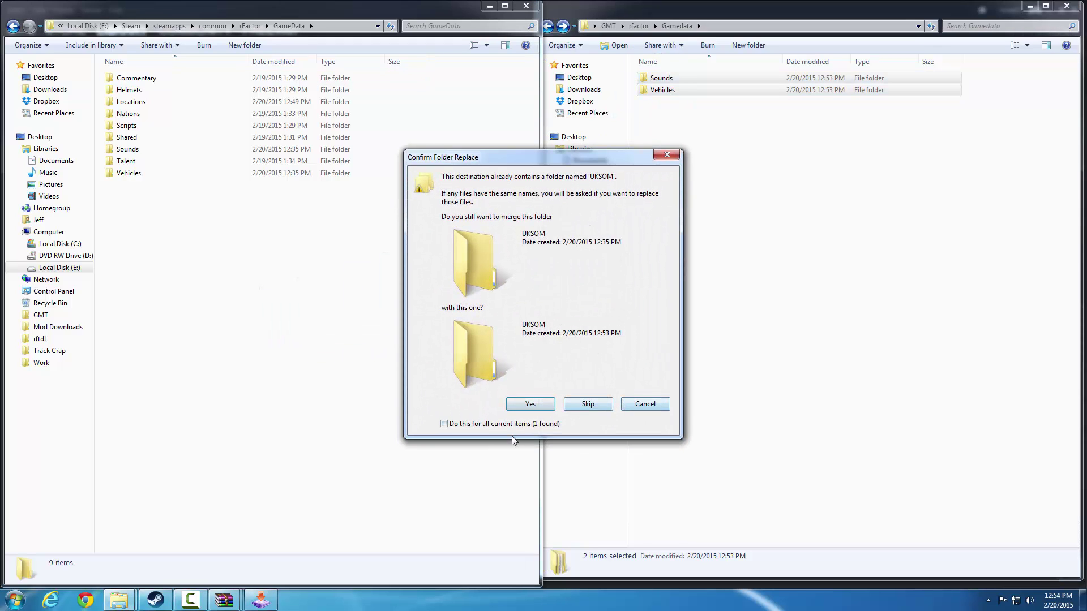
left_click(527, 407)
left_click(495, 425)
left_click(528, 404)
left_click(478, 423)
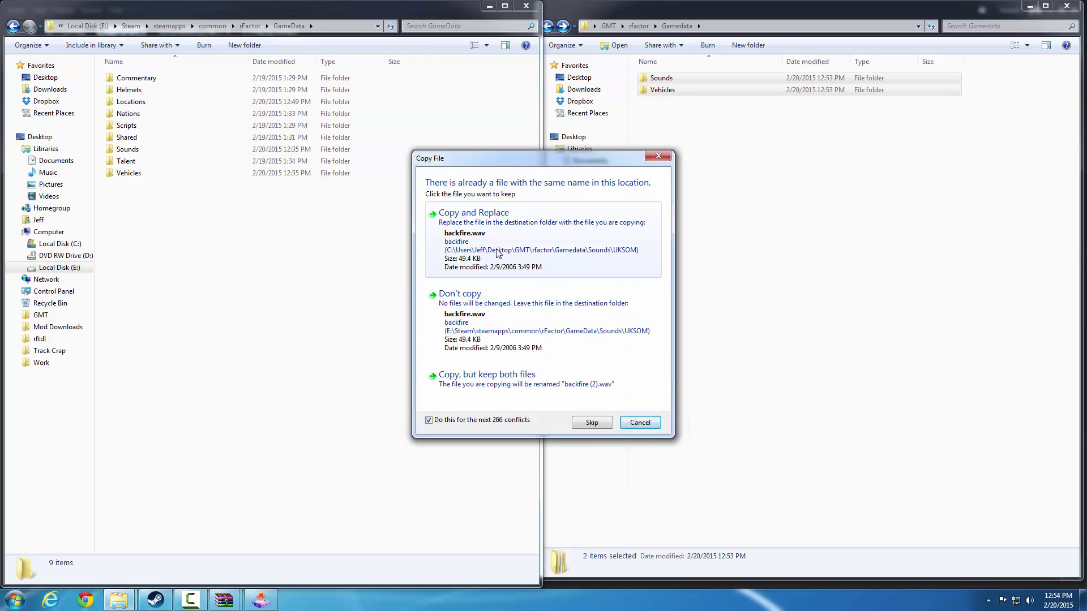
left_click(500, 270)
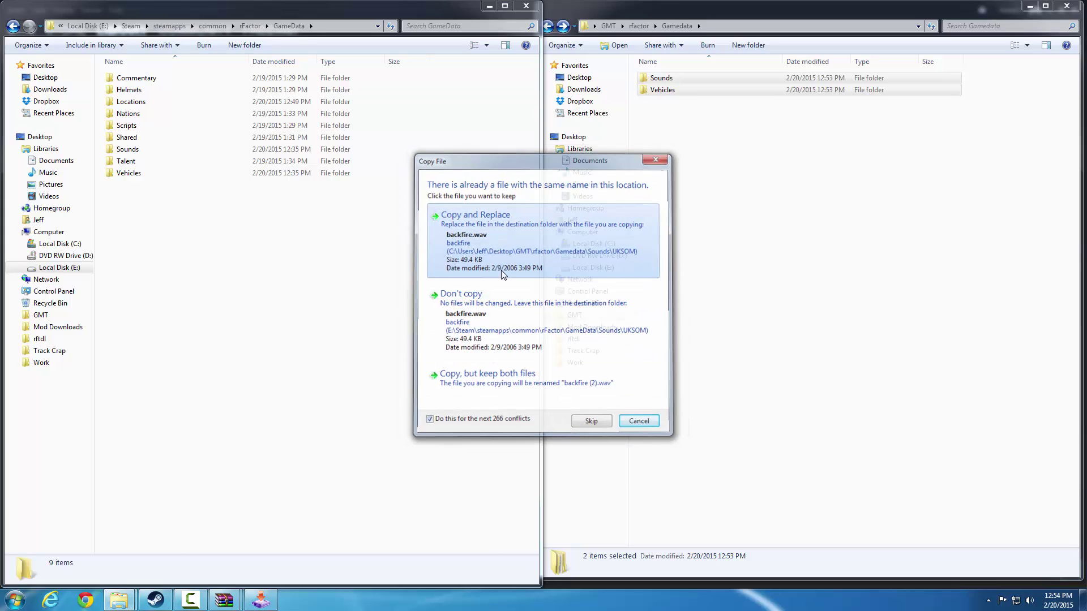
left_click(783, 402)
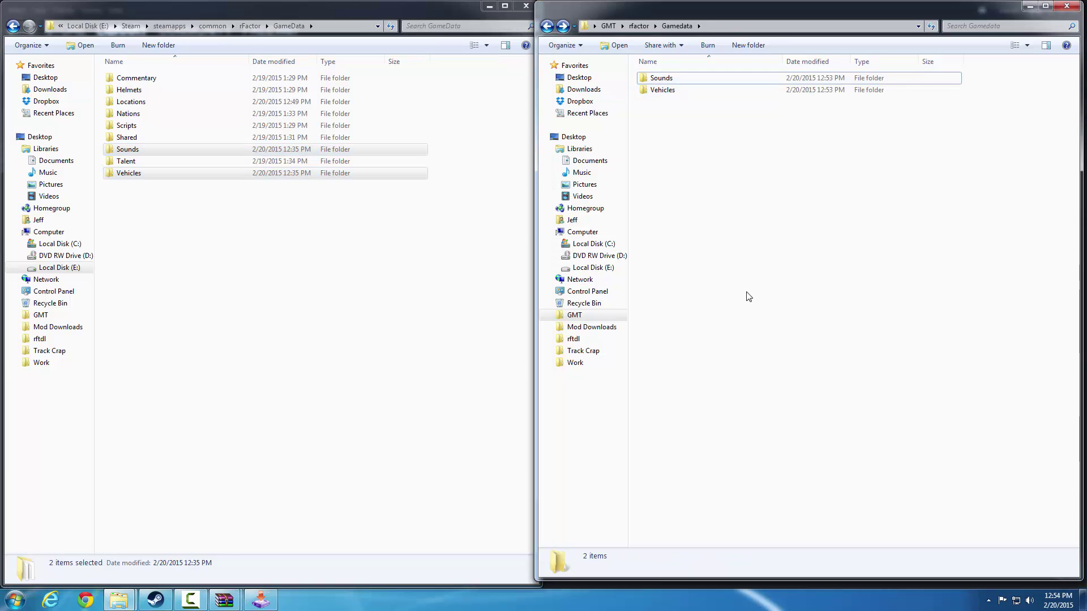
key("BackSpace")
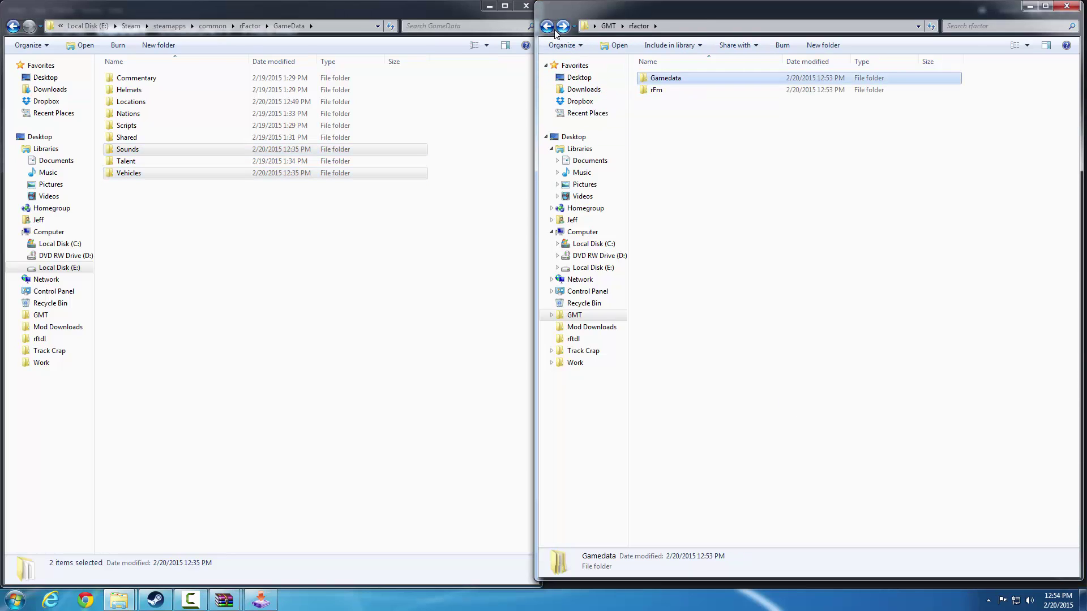
key("BackSpace")
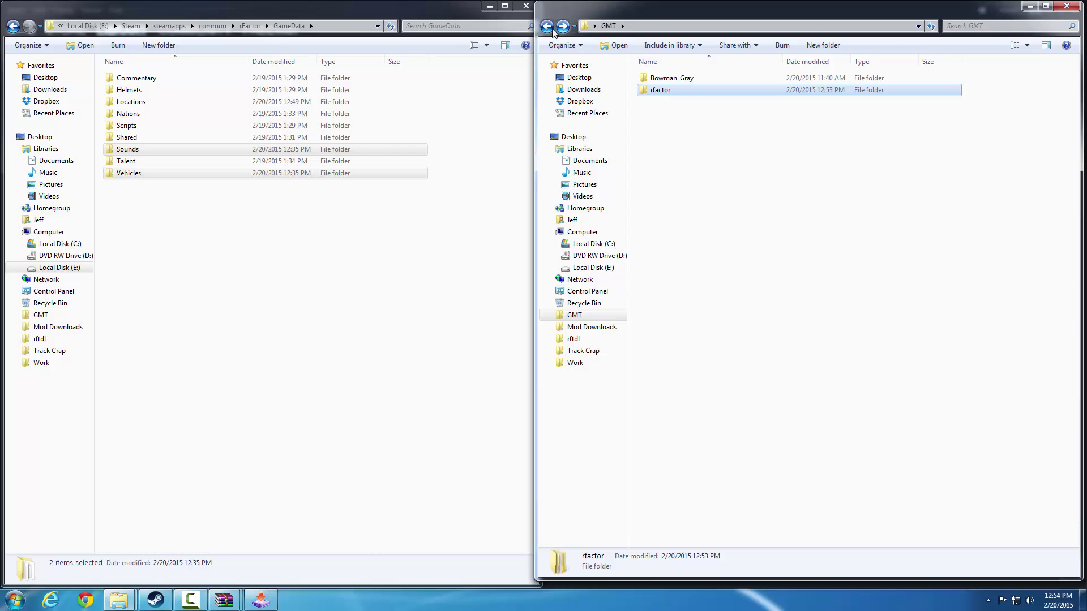
key("BackSpace")
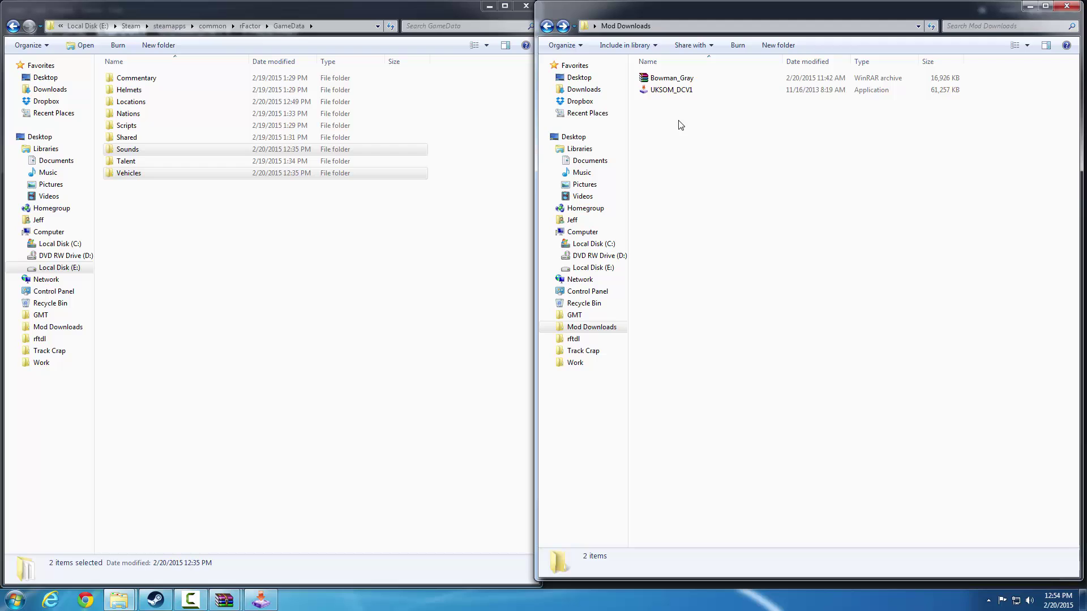
left_click(13, 26)
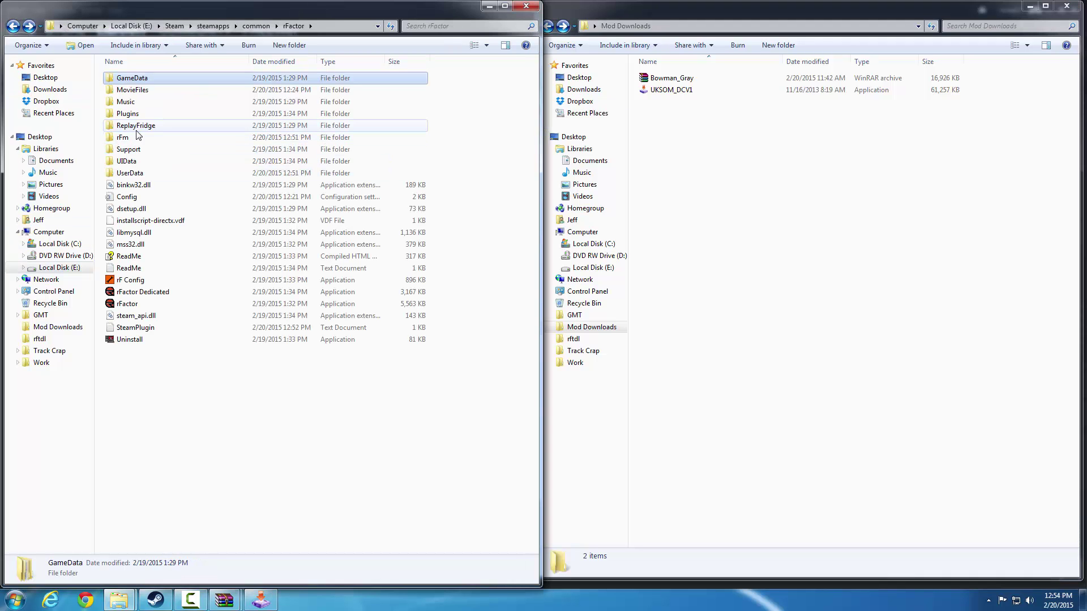
left_click(138, 92)
double_click(139, 94)
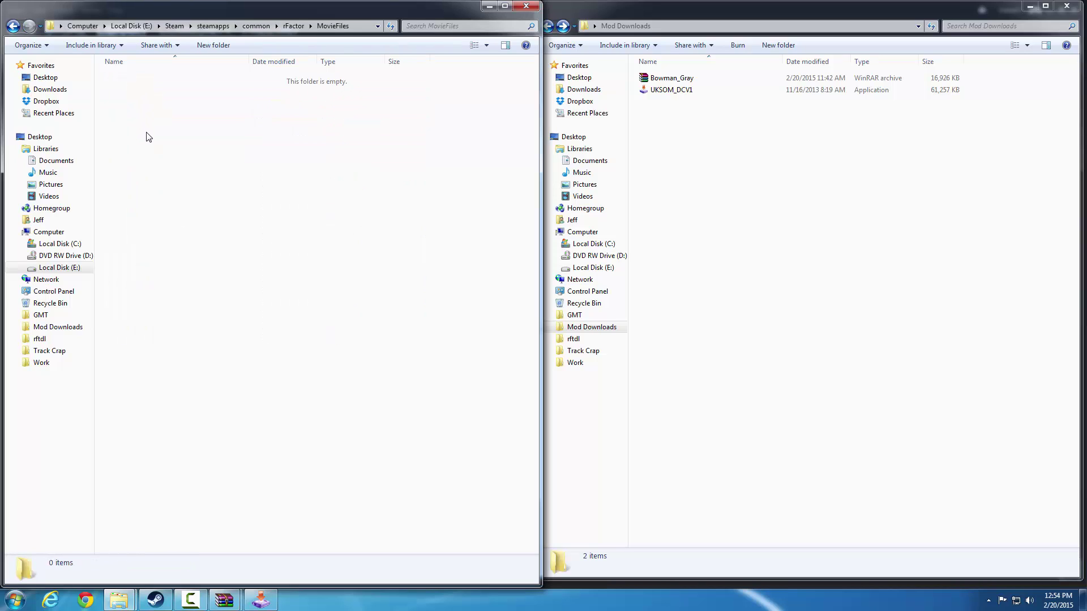
left_click(13, 26)
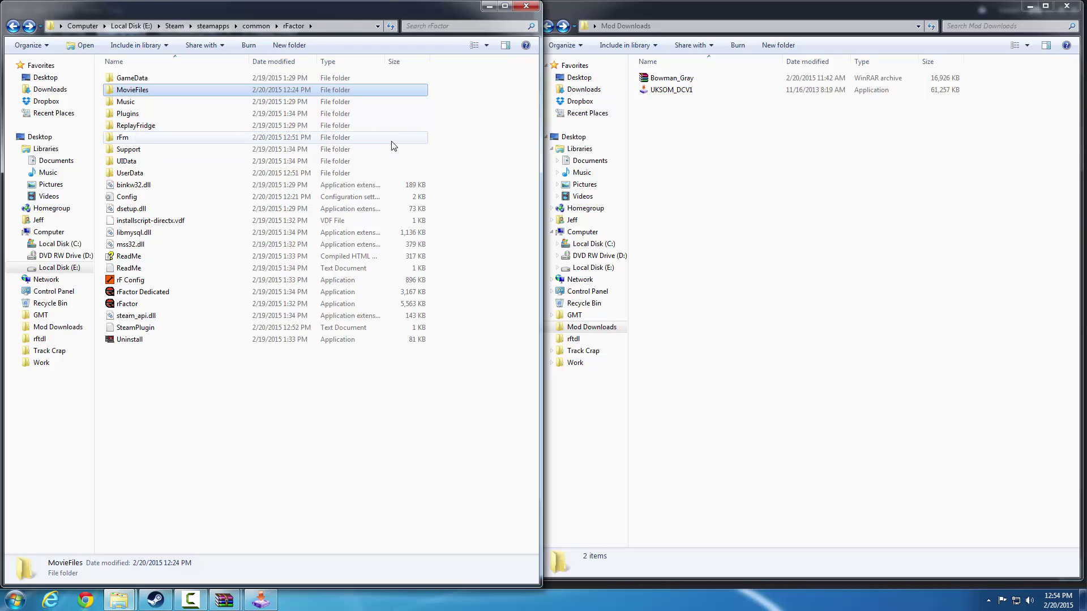
left_click(696, 187)
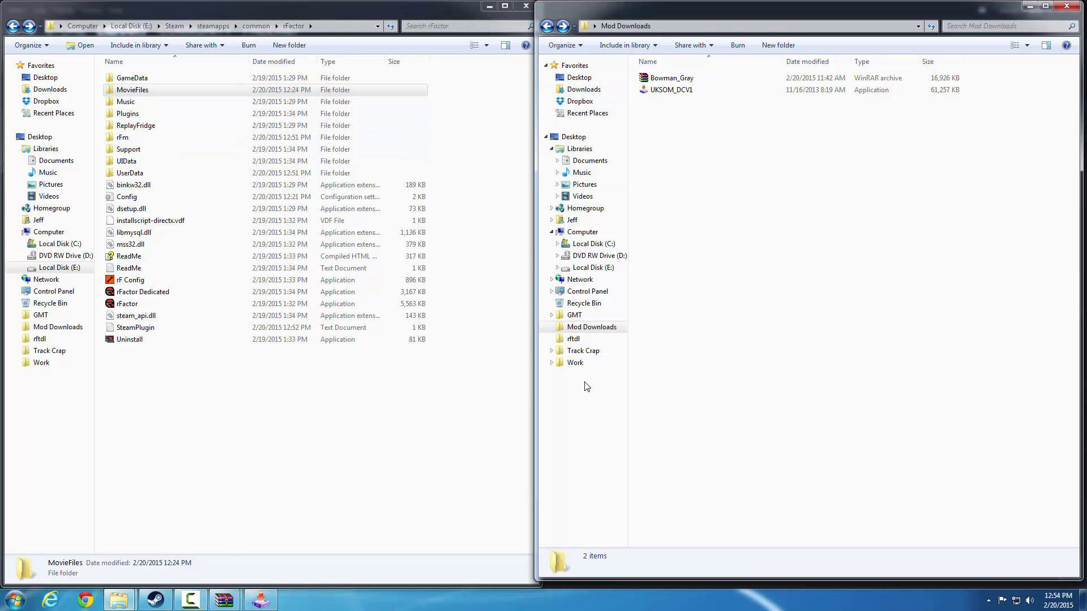
left_click(575, 316)
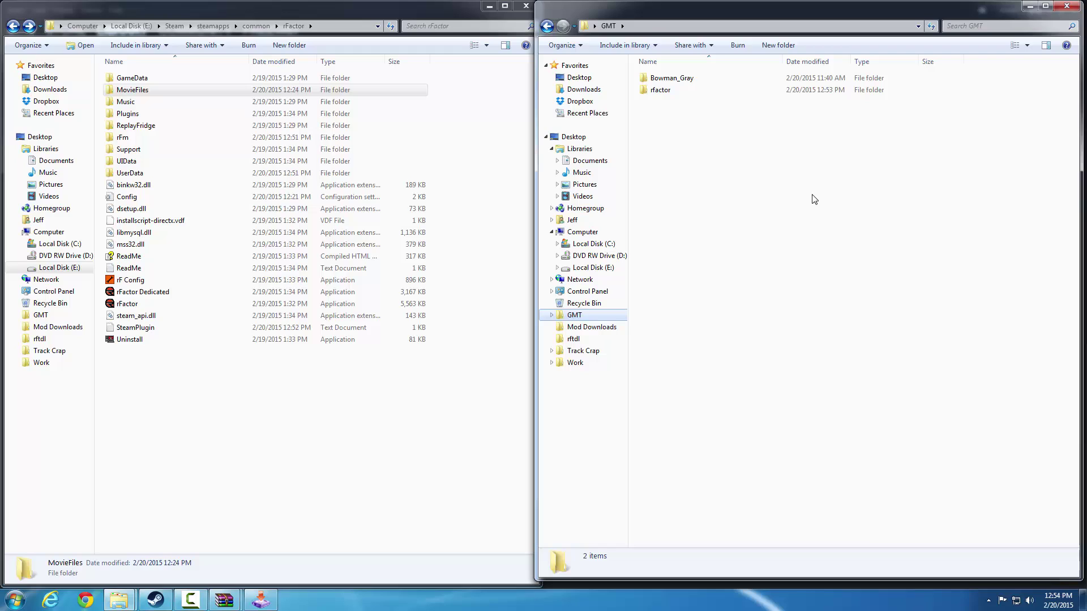
double_click(660, 91)
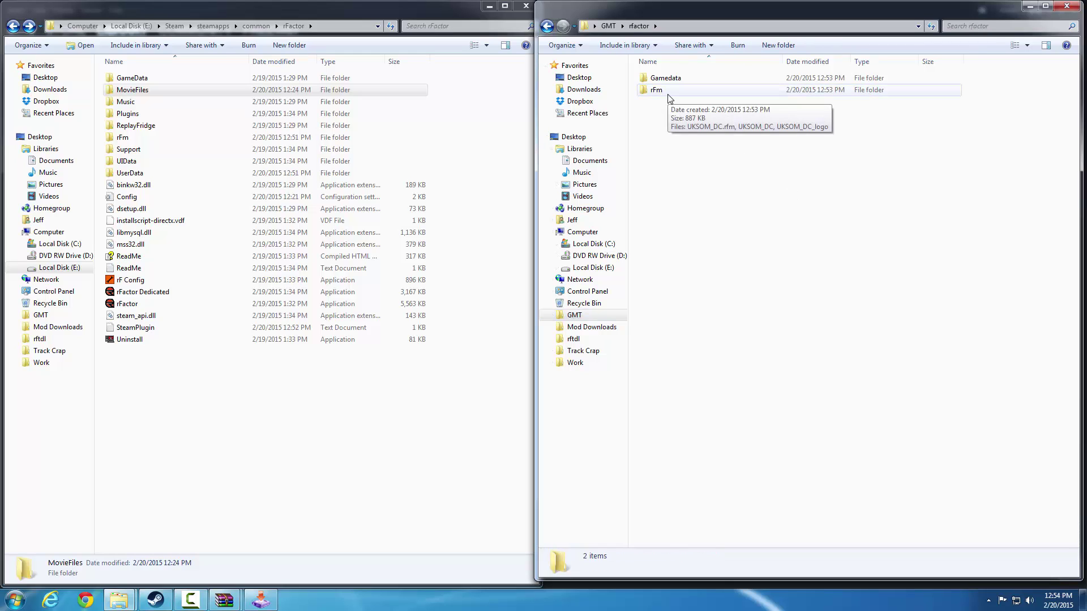
double_click(669, 79)
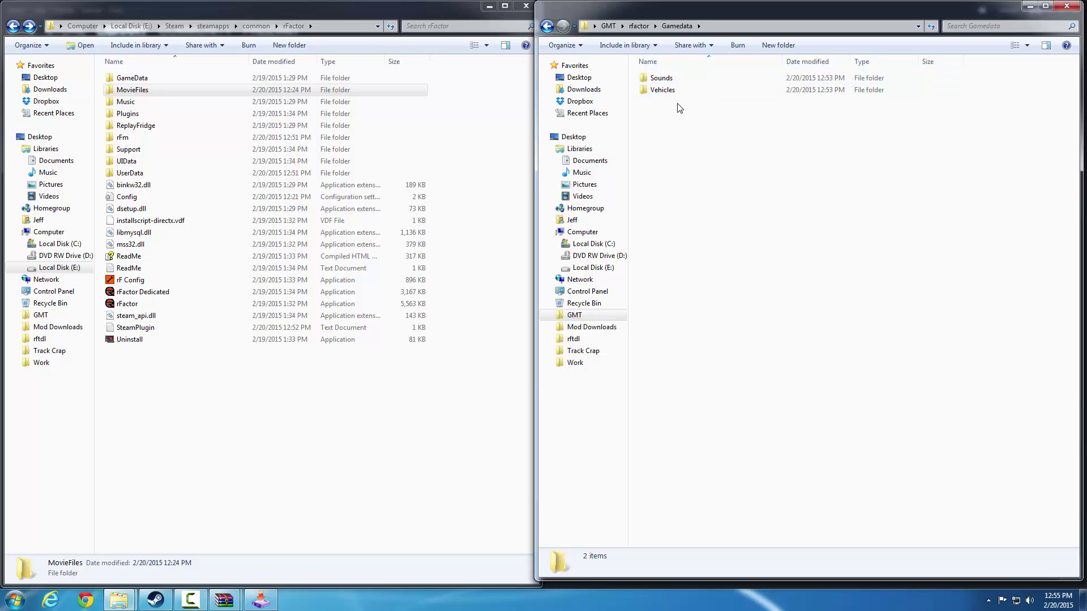
left_click(180, 83)
double_click(179, 82)
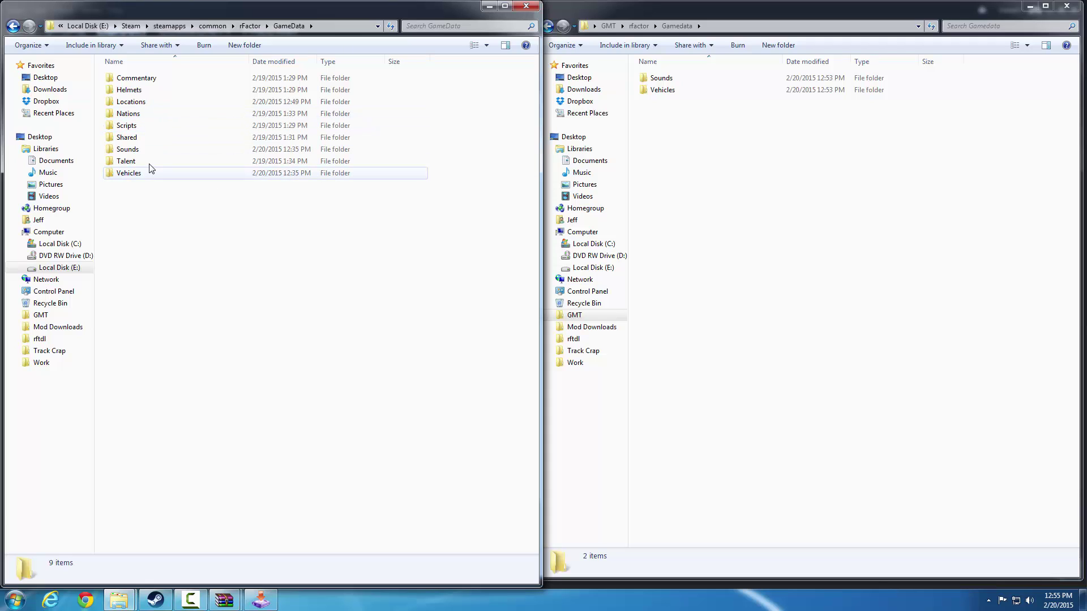
Step: Open Steam's GameData\Locations folder listing Bowman_Gray, after a quick look into Nations
double_click(136, 114)
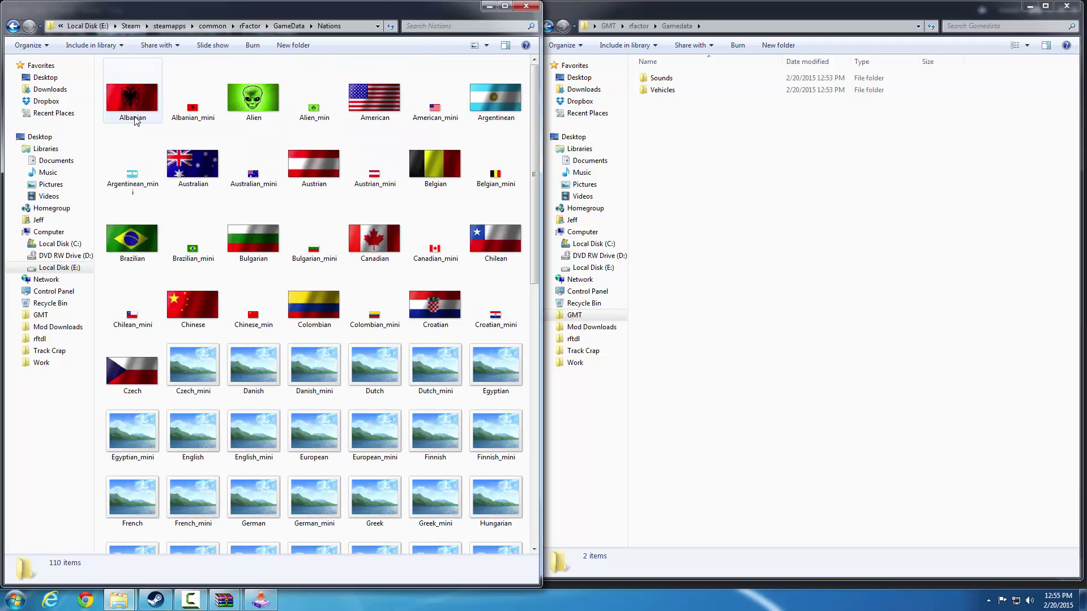
left_click(12, 26)
left_click(903, 363)
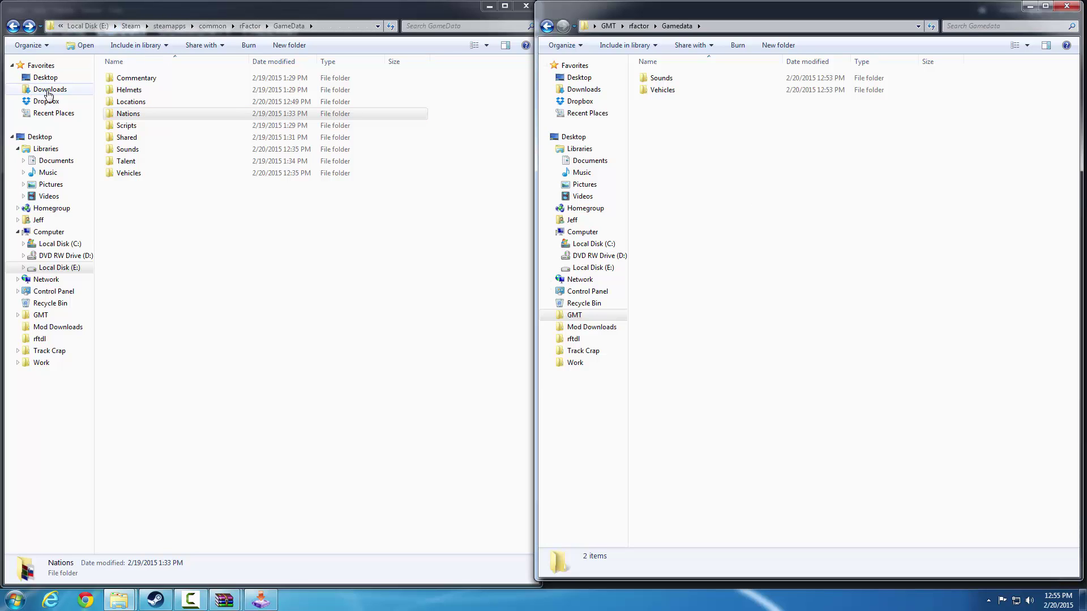
left_click(158, 112)
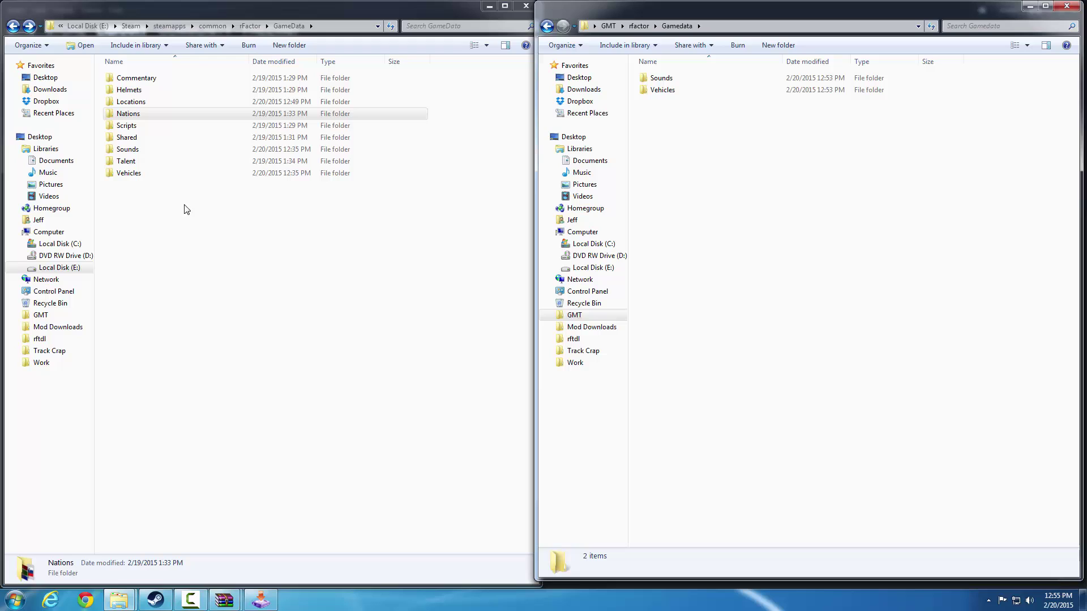
double_click(139, 106)
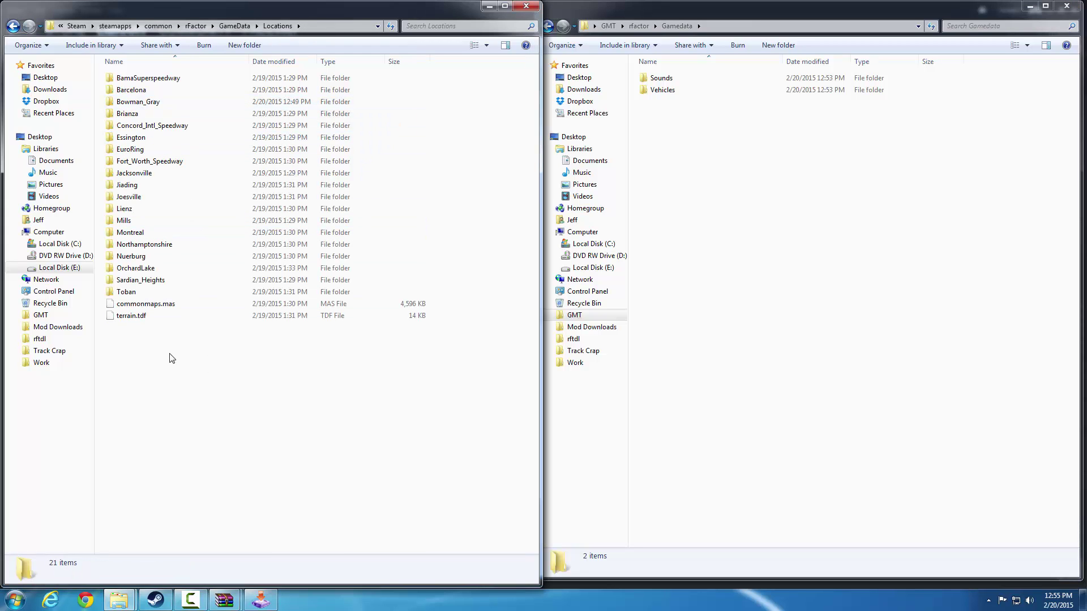